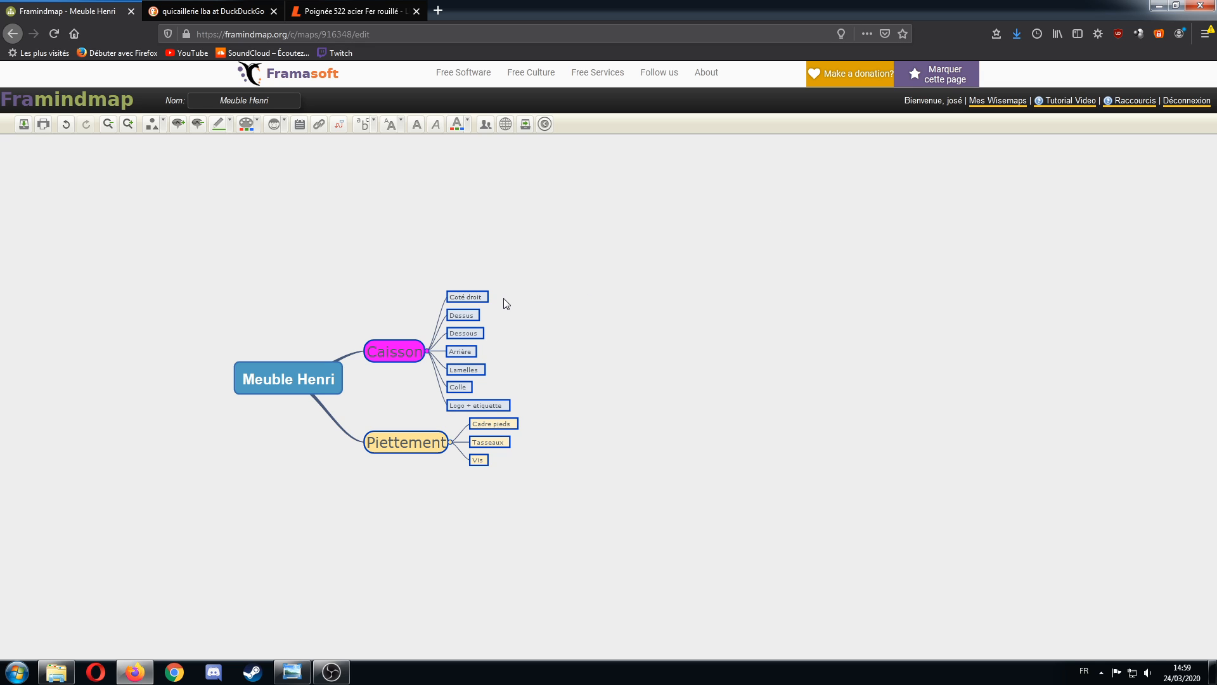
# Step: Look through the list of keyboard shortcuts and close it
pyautogui.click(1130, 100)
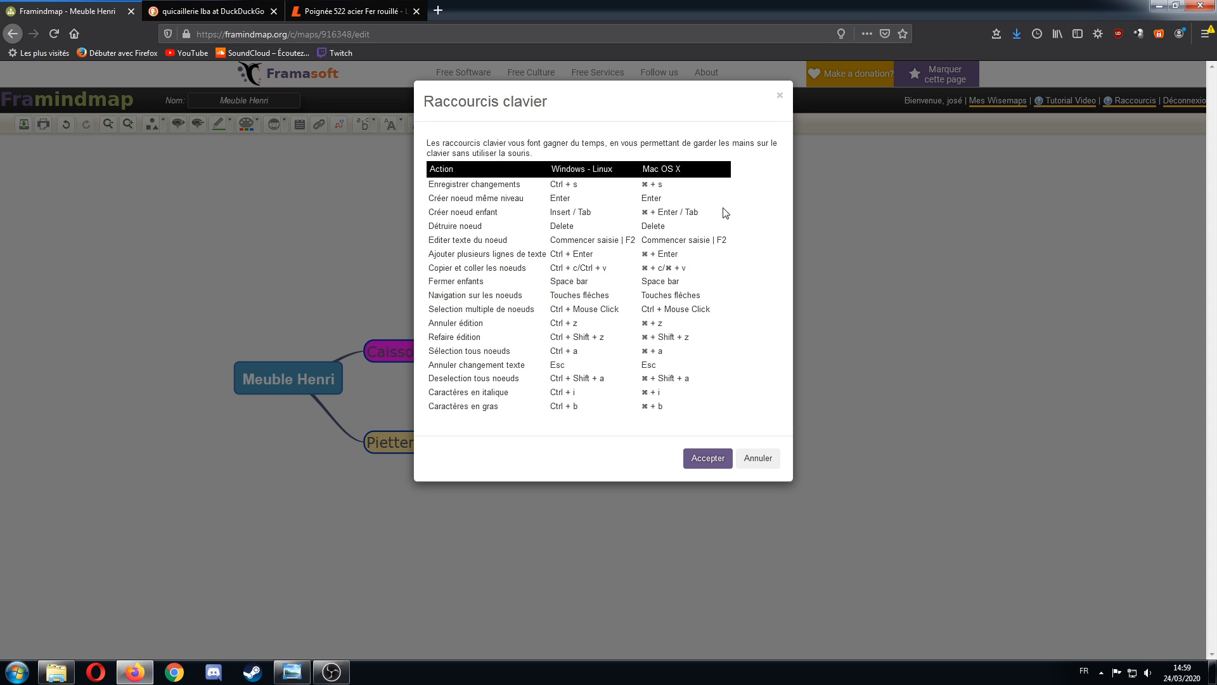
pyautogui.click(780, 96)
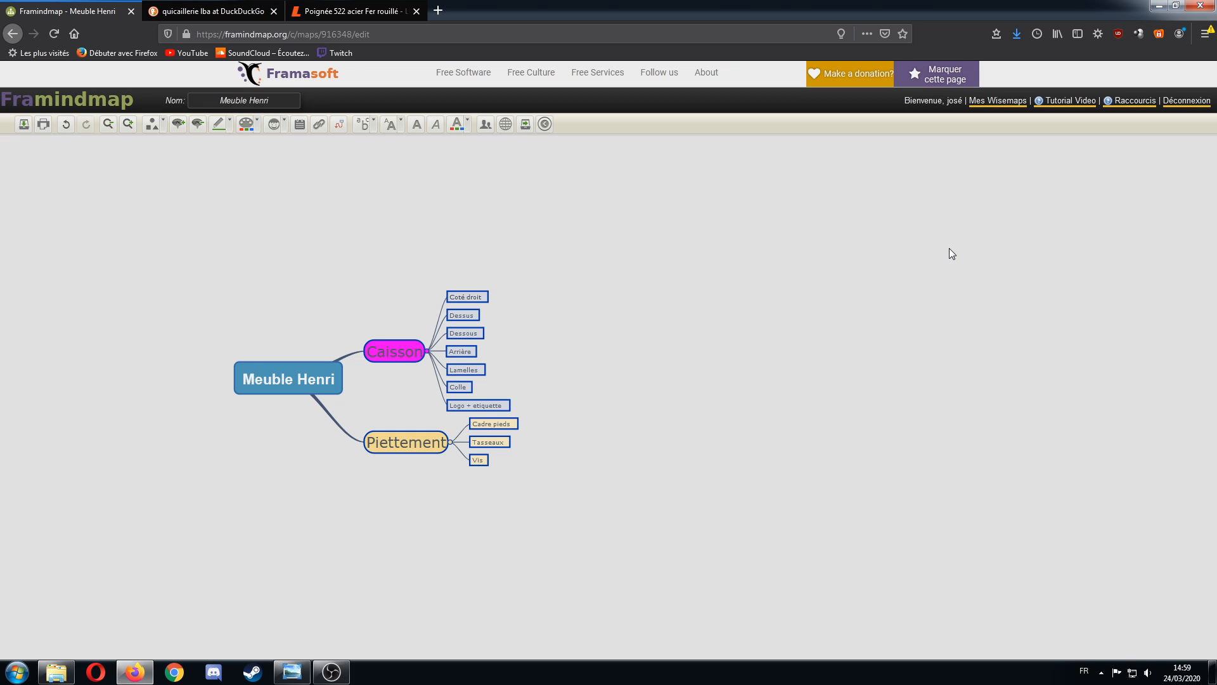
# Step: Add a child node "01" to the Coté droit node and set its shape to line
pyautogui.moveTo(467, 297)
pyautogui.mouseDown()
pyautogui.moveTo(472, 315)
pyautogui.moveTo(465, 253)
pyautogui.moveTo(480, 280)
pyautogui.mouseUp()
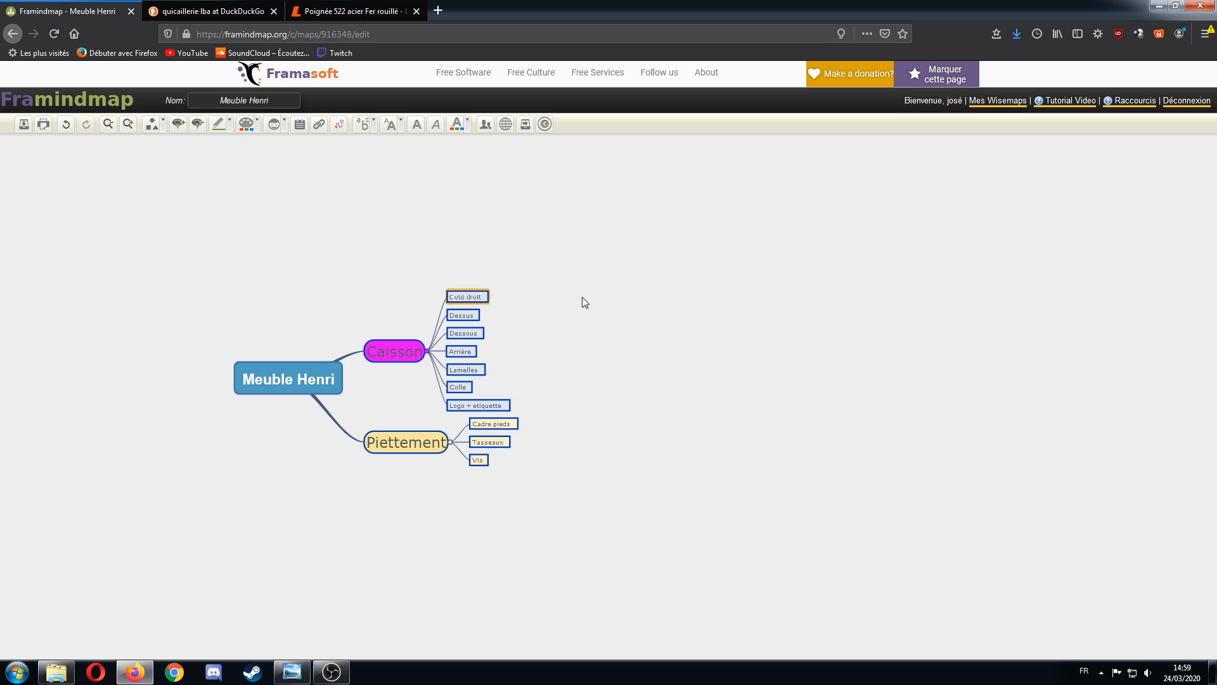
pyautogui.press('Insert')
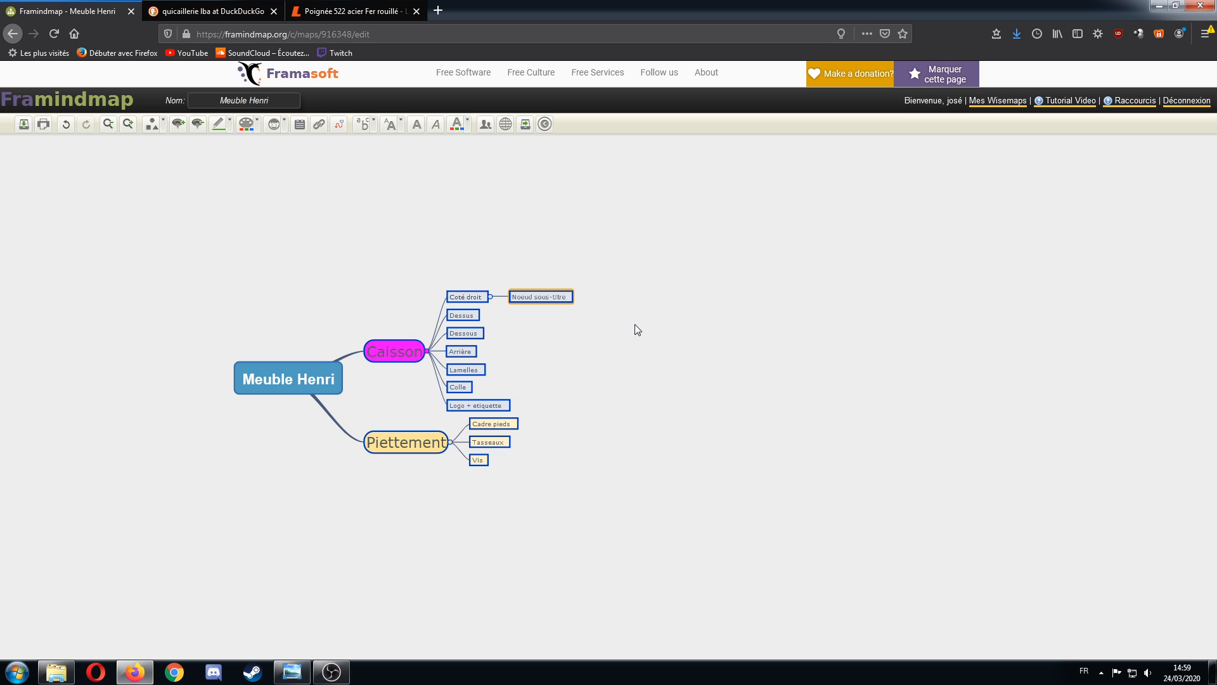
pyautogui.write('01')
pyautogui.press('Return')
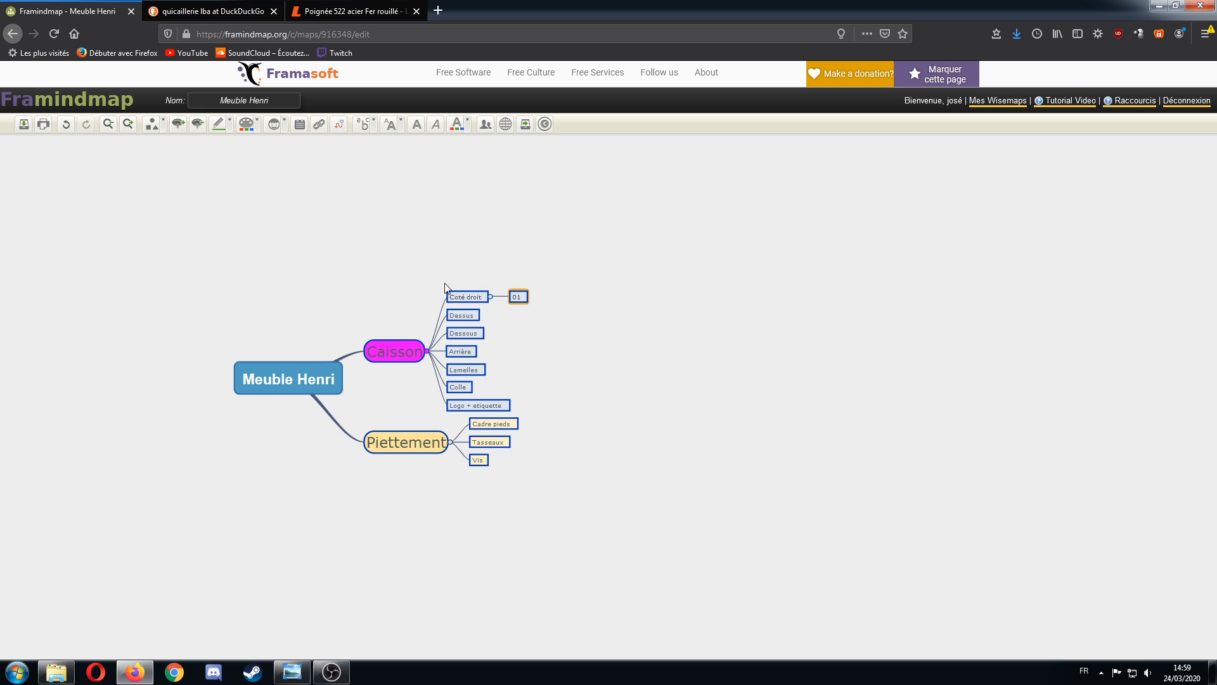
pyautogui.click(160, 126)
pyautogui.click(175, 208)
pyautogui.moveTo(562, 324); pyautogui.dragTo(554, 321)
pyautogui.press('F2')
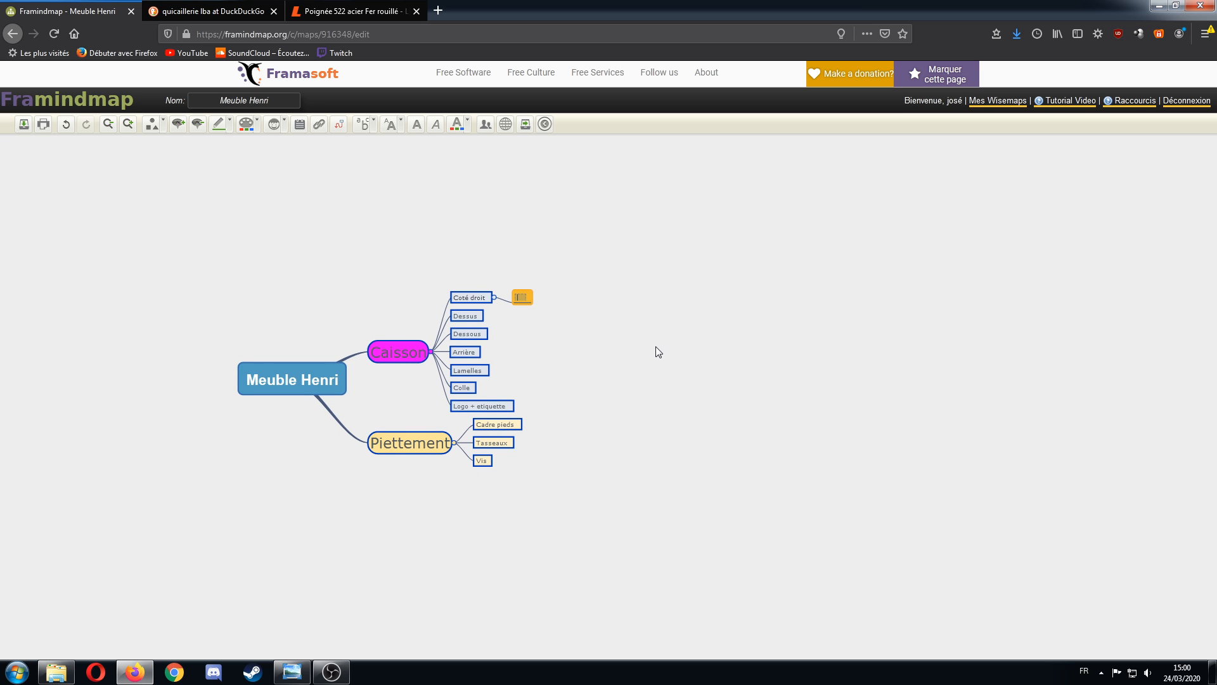
pyautogui.click(655, 346)
pyautogui.moveTo(557, 297); pyautogui.dragTo(554, 344)
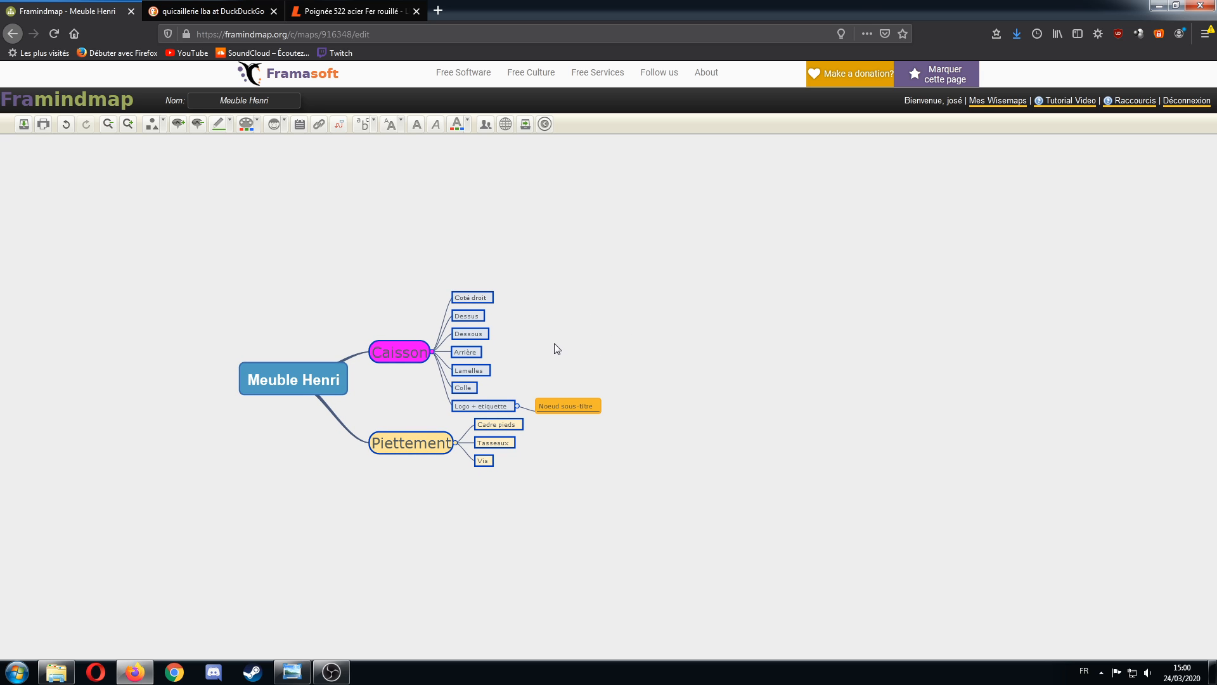
# Step: Move the node attached to Logo + etiquette back under Coté droit and label it "01"
pyautogui.moveTo(553, 406); pyautogui.dragTo(536, 269)
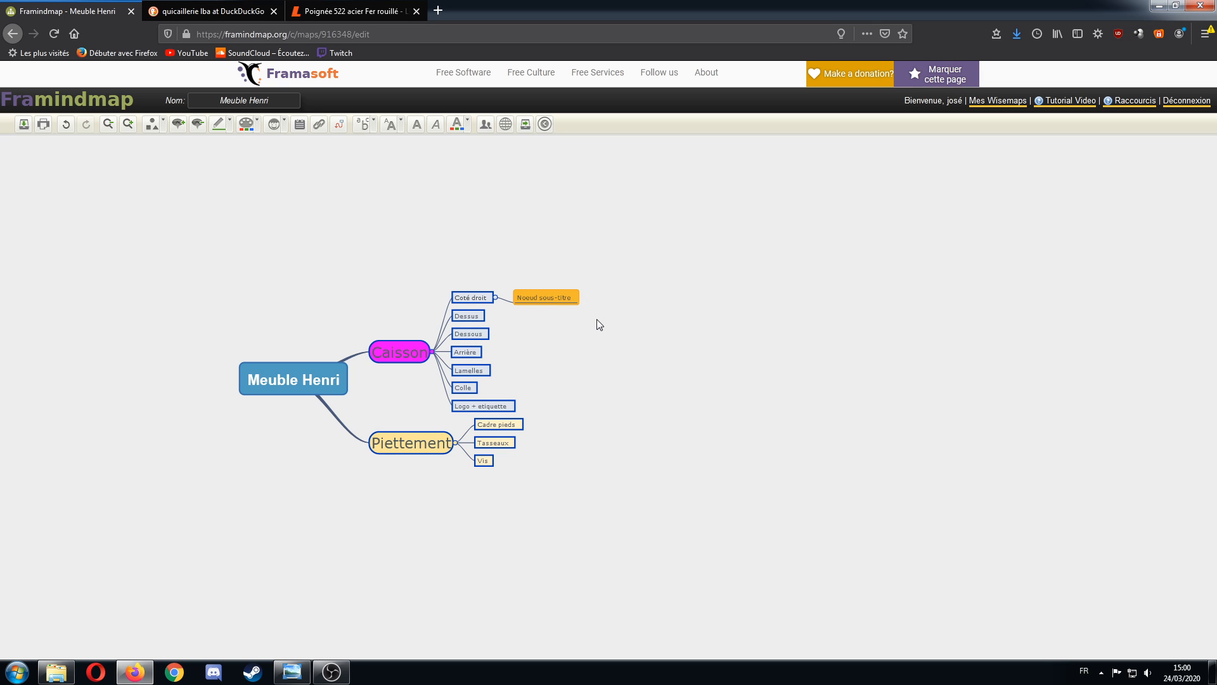
pyautogui.doubleClick(553, 298)
pyautogui.write('01')
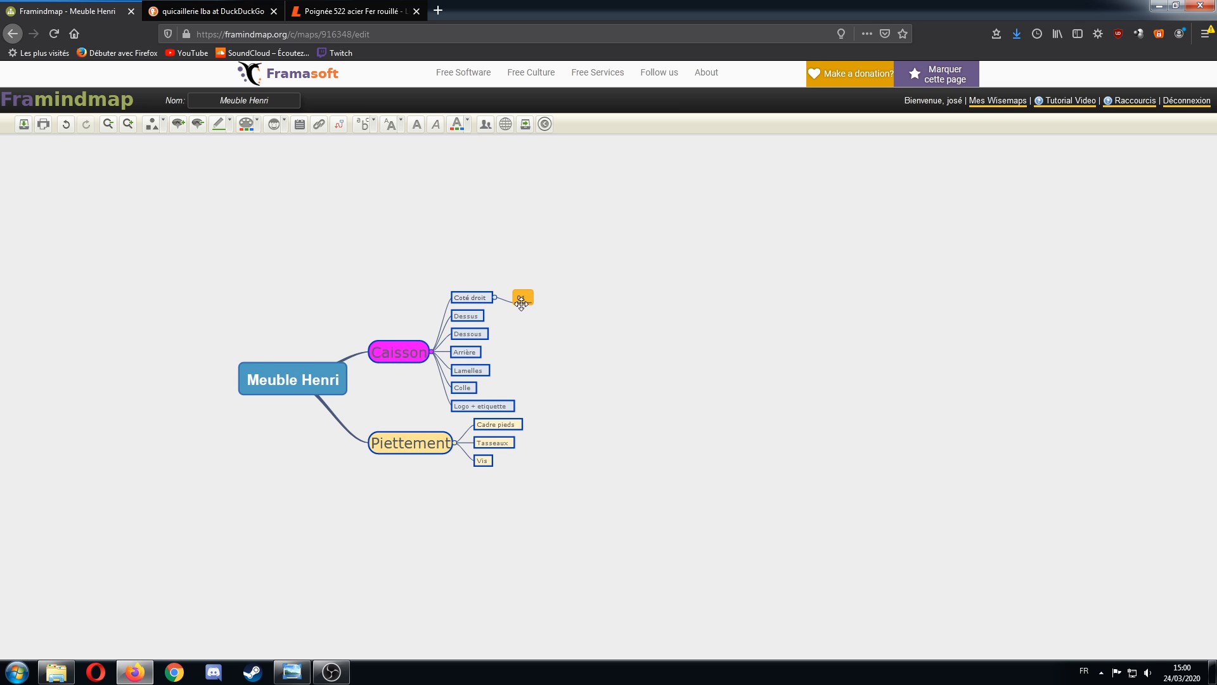
# Step: Extend the Coté droit branch from 01 with successive child nodes labelled 02, 03, 04 and 05
pyautogui.press('Insert')
pyautogui.press('Return')
pyautogui.press('Insert')
pyautogui.write('03')
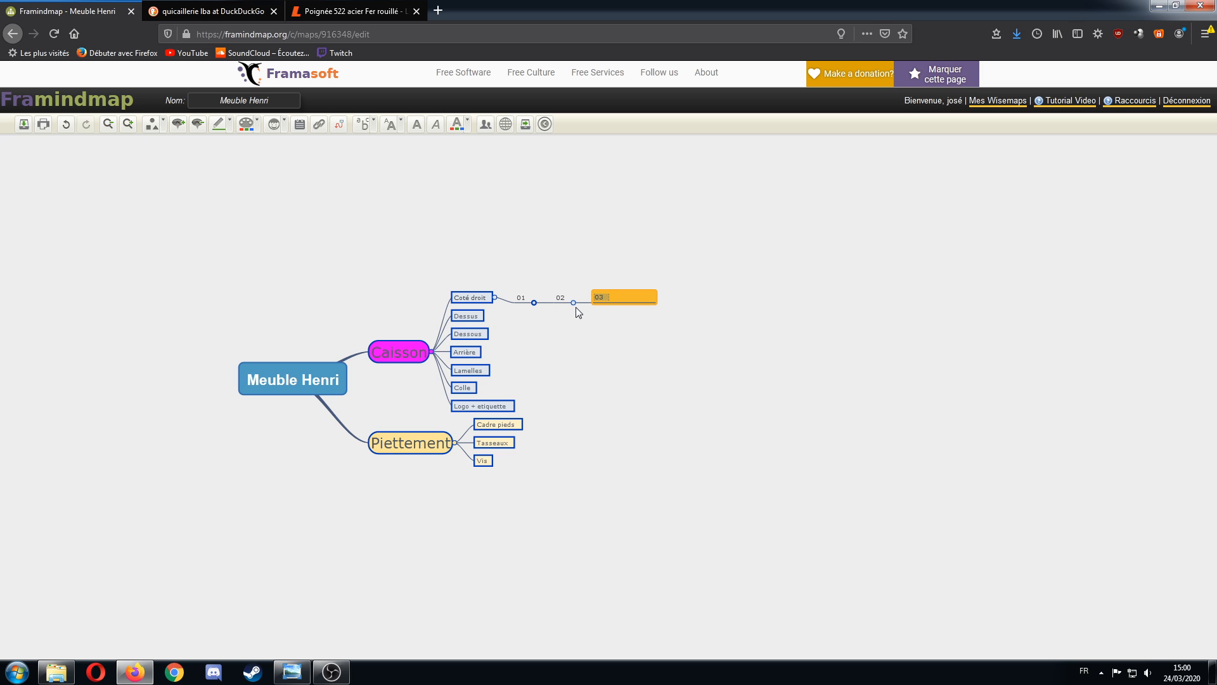
pyautogui.press('Return')
pyautogui.press('Insert')
pyautogui.write('04')
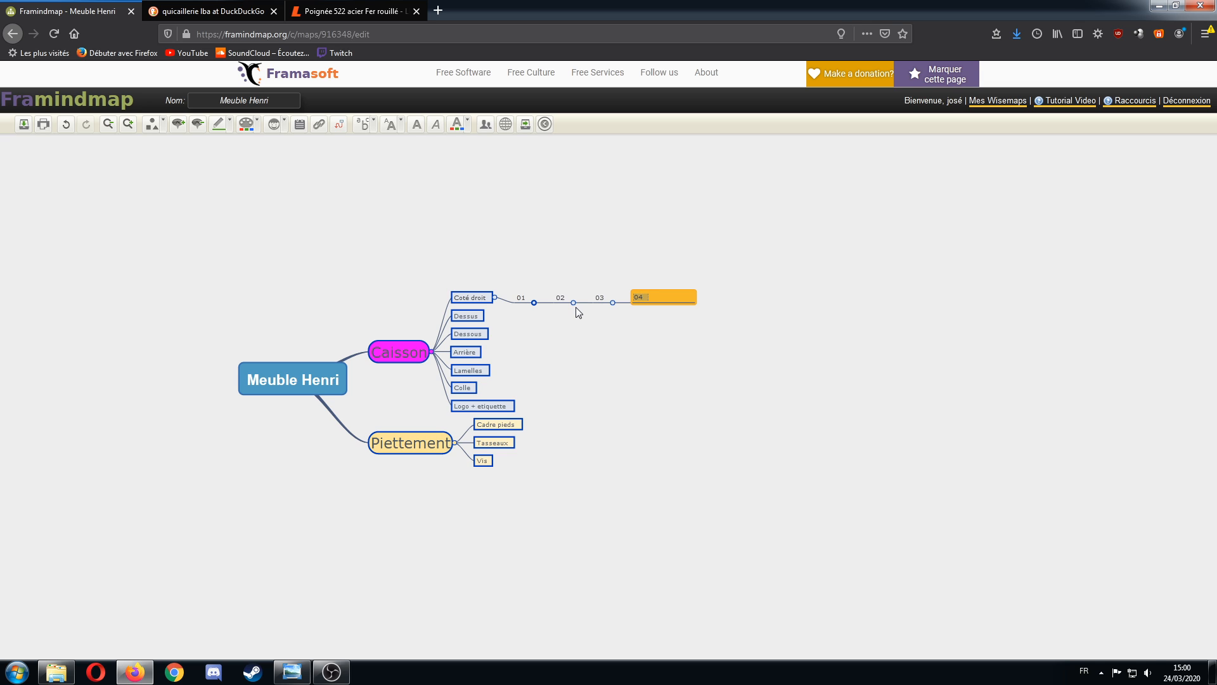
pyautogui.press('Return')
pyautogui.press('Insert')
pyautogui.write('05')
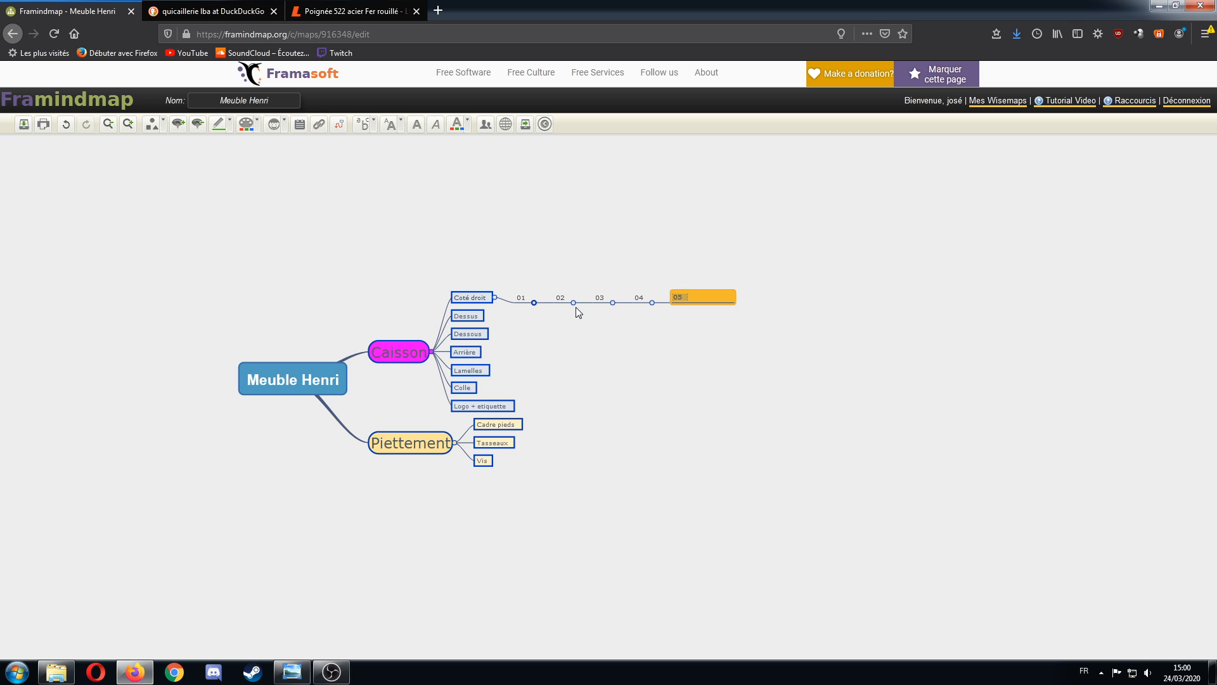
pyautogui.press('Return')
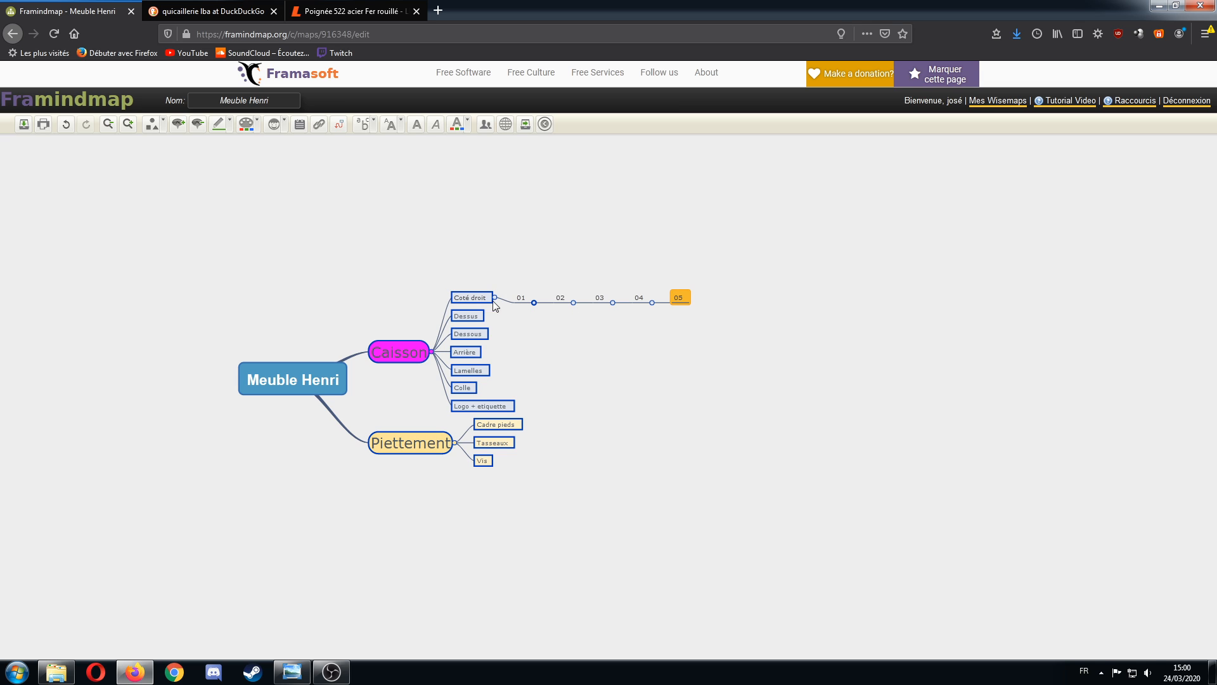
pyautogui.click(672, 329)
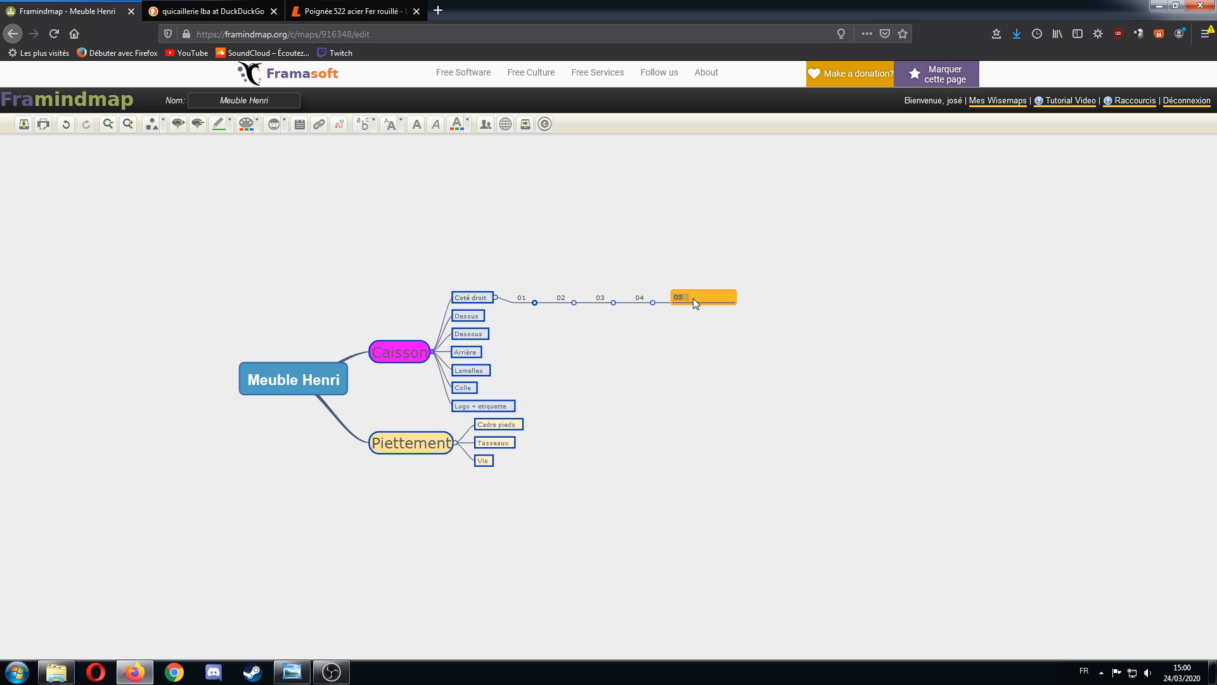
pyautogui.press('Return')
pyautogui.click(564, 295)
pyautogui.click(601, 347)
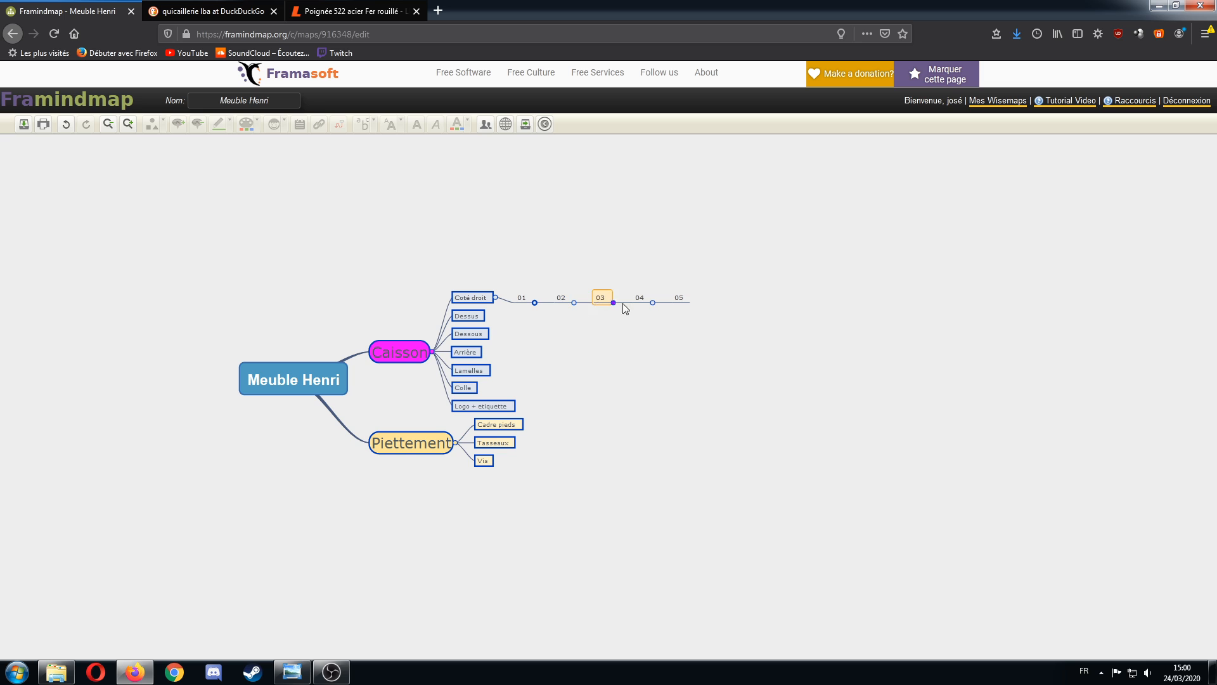
# Step: Duplicate the 01–05 chain of Coté droit, expand the copy and attach it to the Dessus node
pyautogui.click(523, 296)
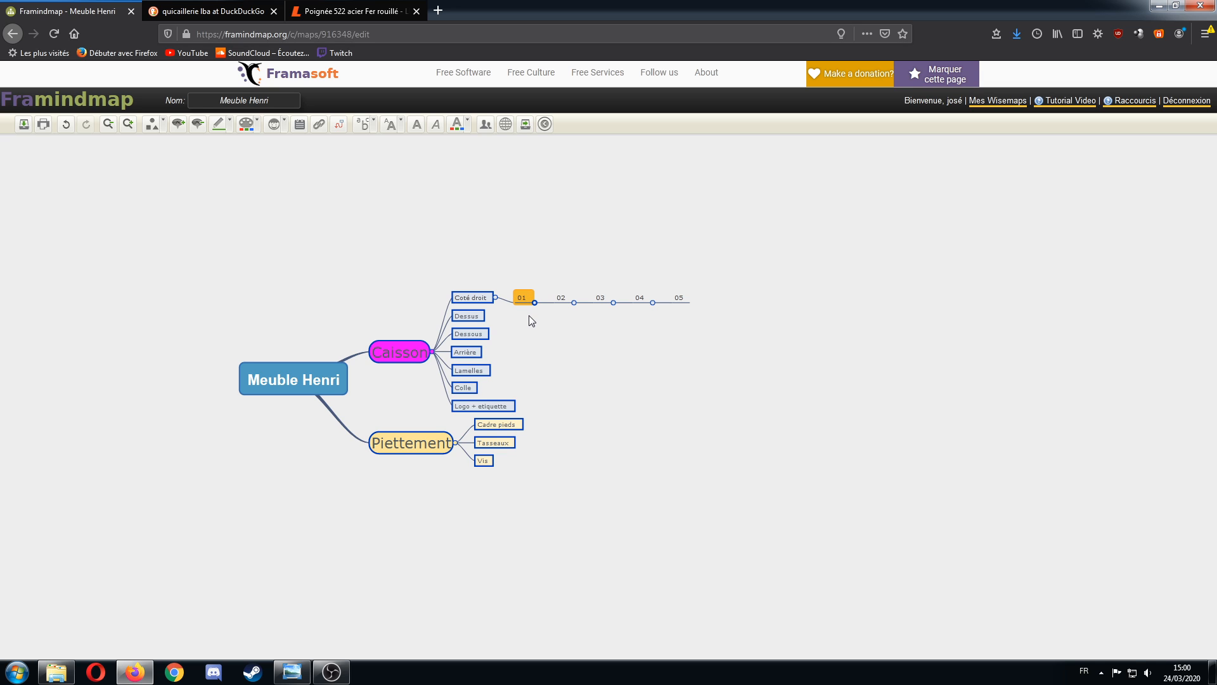
pyautogui.hotkey('ctrl', 'c')
pyautogui.hotkey('ctrl', 'v')
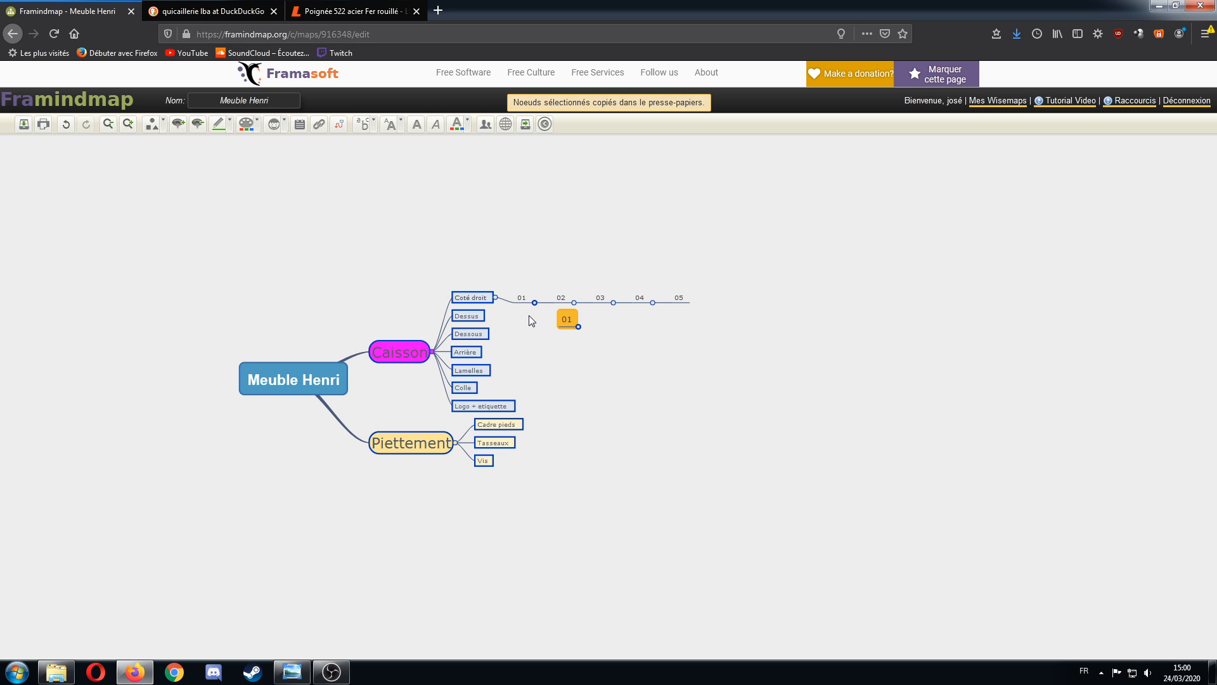
pyautogui.click(578, 327)
pyautogui.click(578, 327)
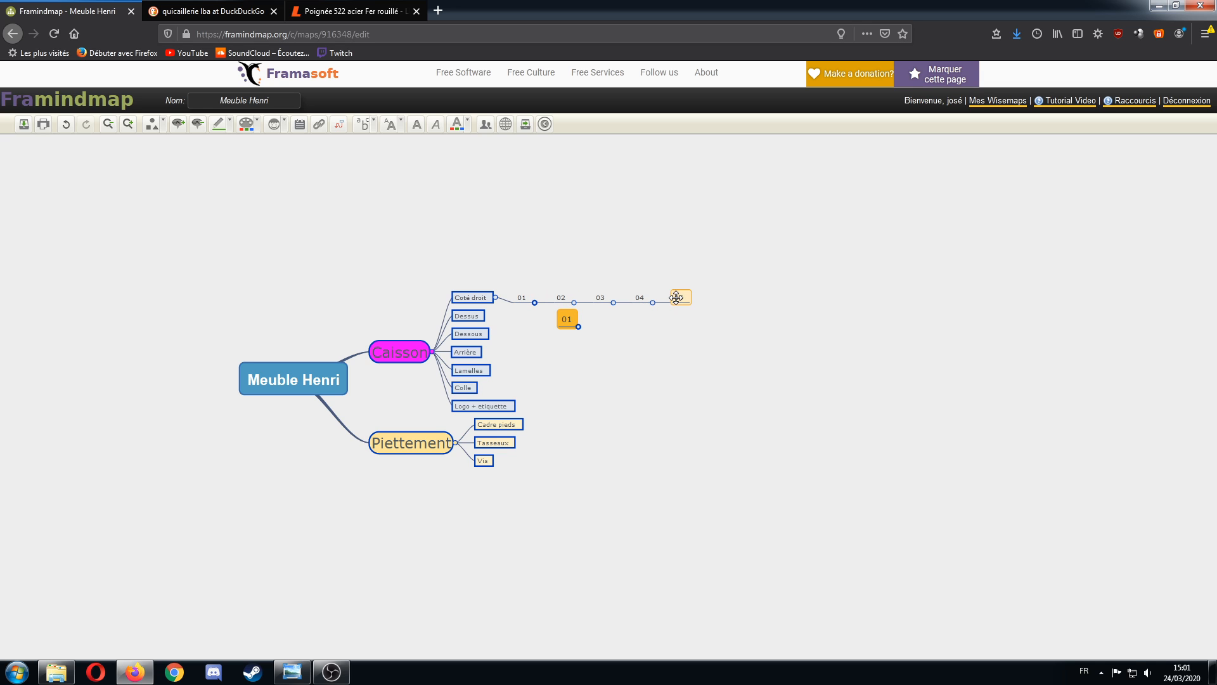
pyautogui.click(578, 327)
pyautogui.click(619, 327)
pyautogui.click(618, 327)
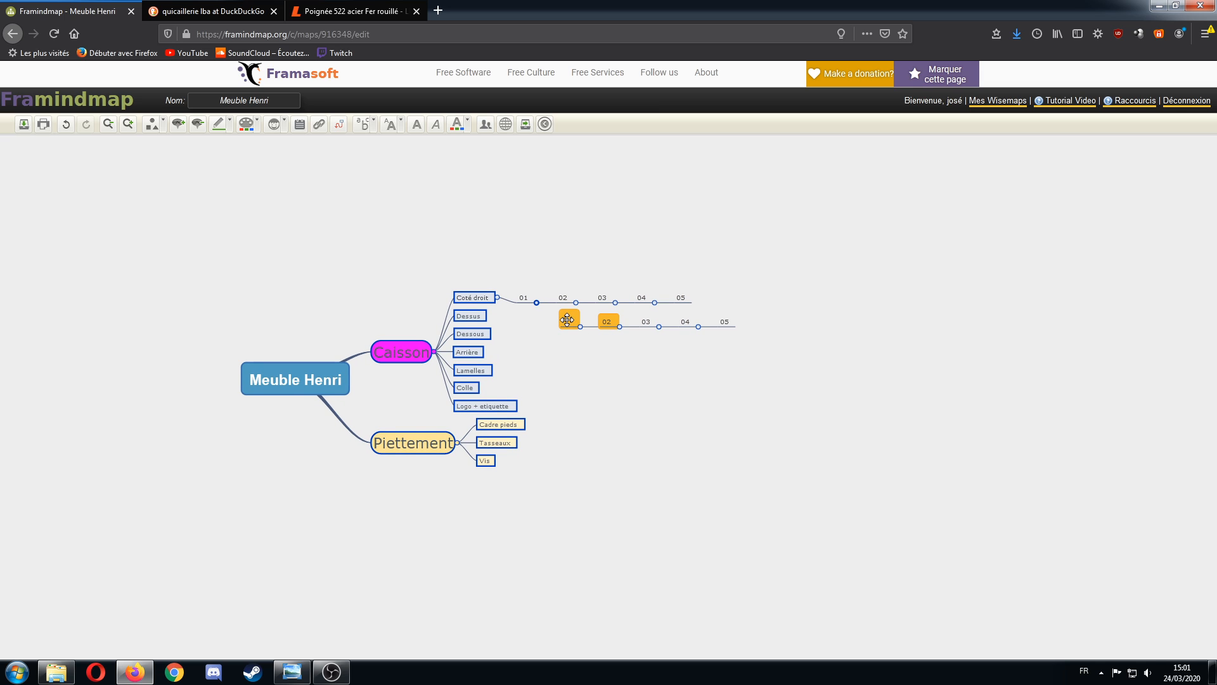
pyautogui.moveTo(567, 319); pyautogui.dragTo(502, 314)
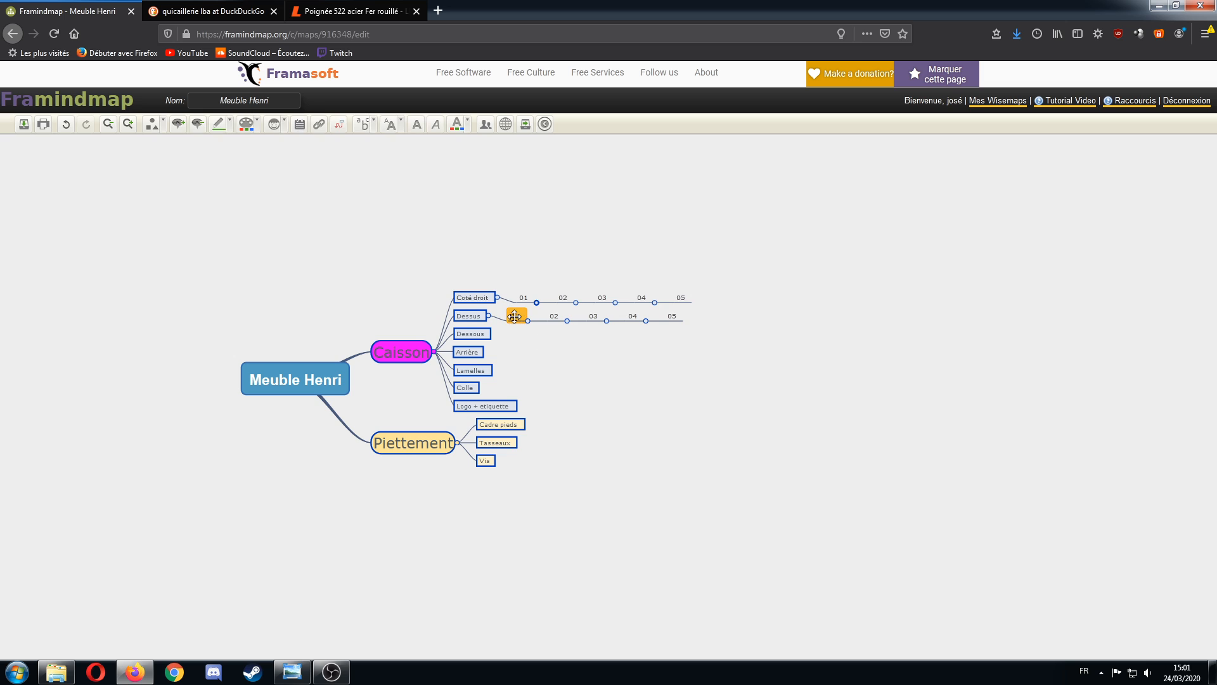
# Step: Duplicate the 01–05 chain of Dessus and attach the copy to the Dessous node
pyautogui.hotkey('ctrl', 'c')
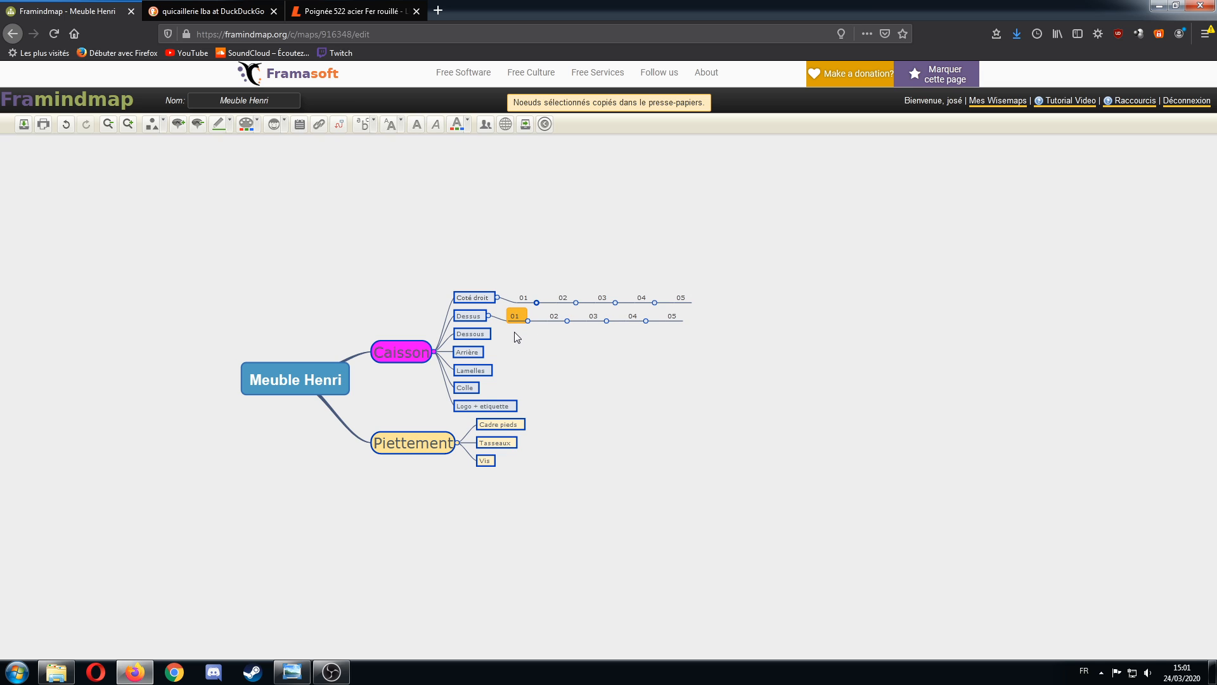
pyautogui.hotkey('ctrl', 'v')
pyautogui.moveTo(515, 332)
pyautogui.mouseDown()
pyautogui.moveTo(497, 328)
pyautogui.moveTo(501, 355)
pyautogui.moveTo(496, 299)
pyautogui.moveTo(507, 333)
pyautogui.mouseUp()
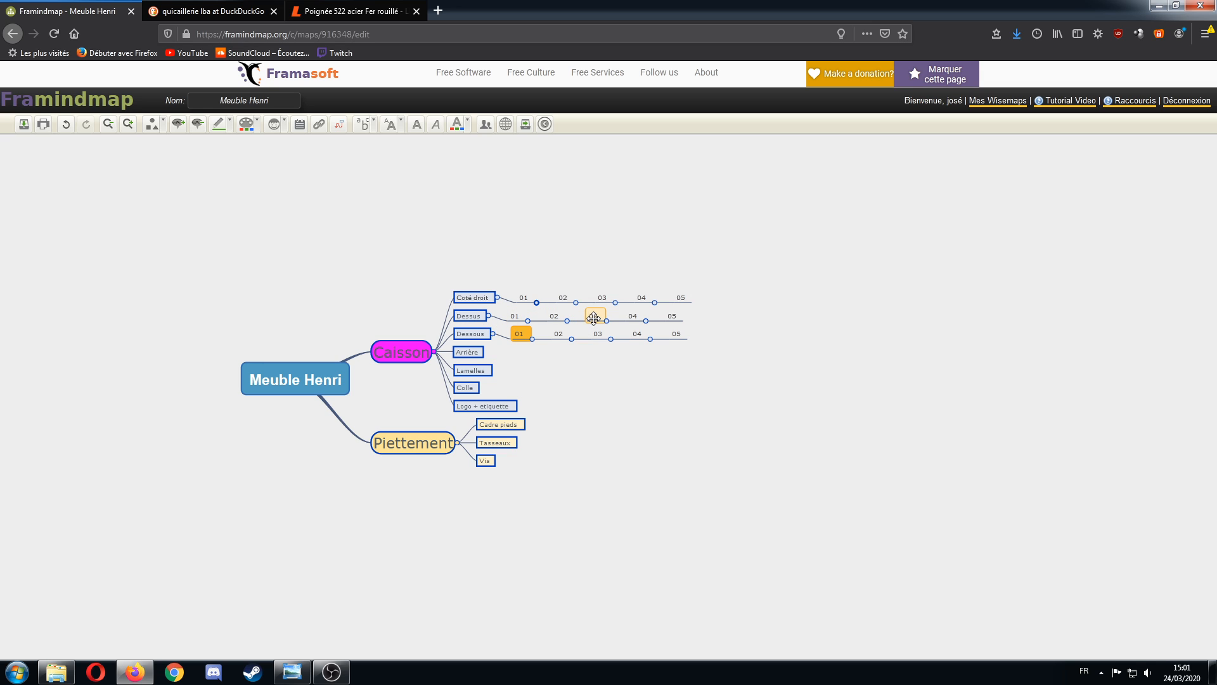
# Step: Delete node 03 with its children from the Dessus chain and attach a copy of Coté droit's 04–05 after 02
pyautogui.click(591, 316)
pyautogui.press('Delete')
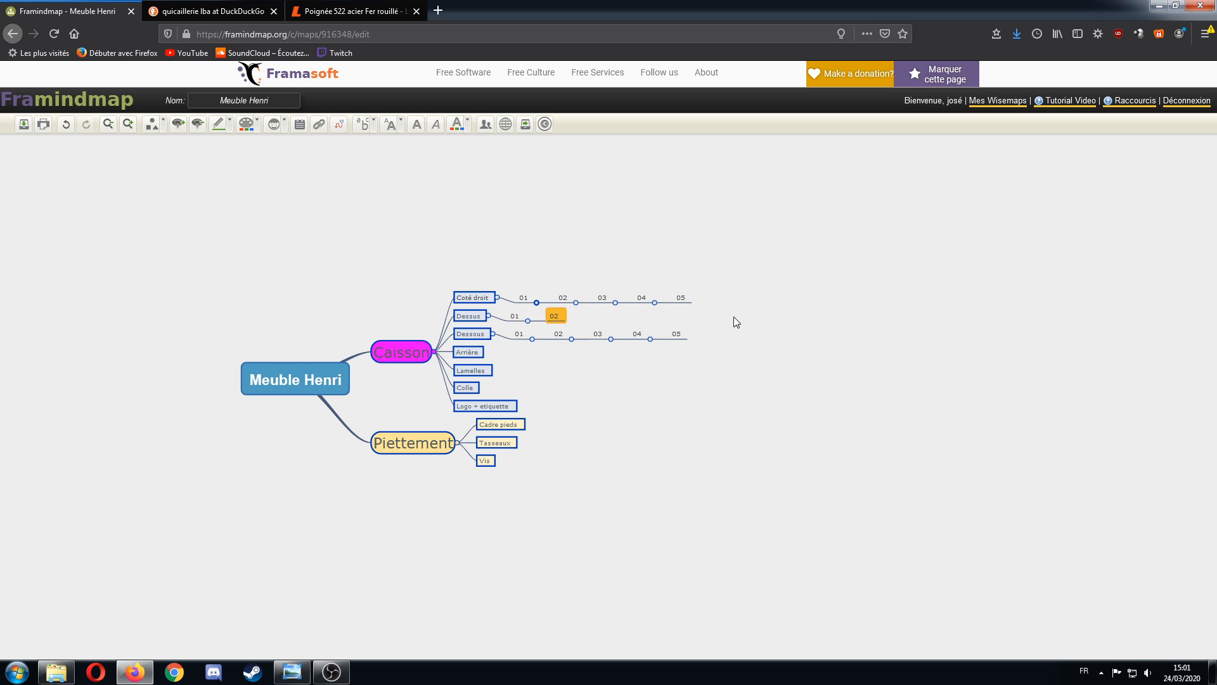
pyautogui.click(641, 300)
pyautogui.hotkey('ctrl', 'c')
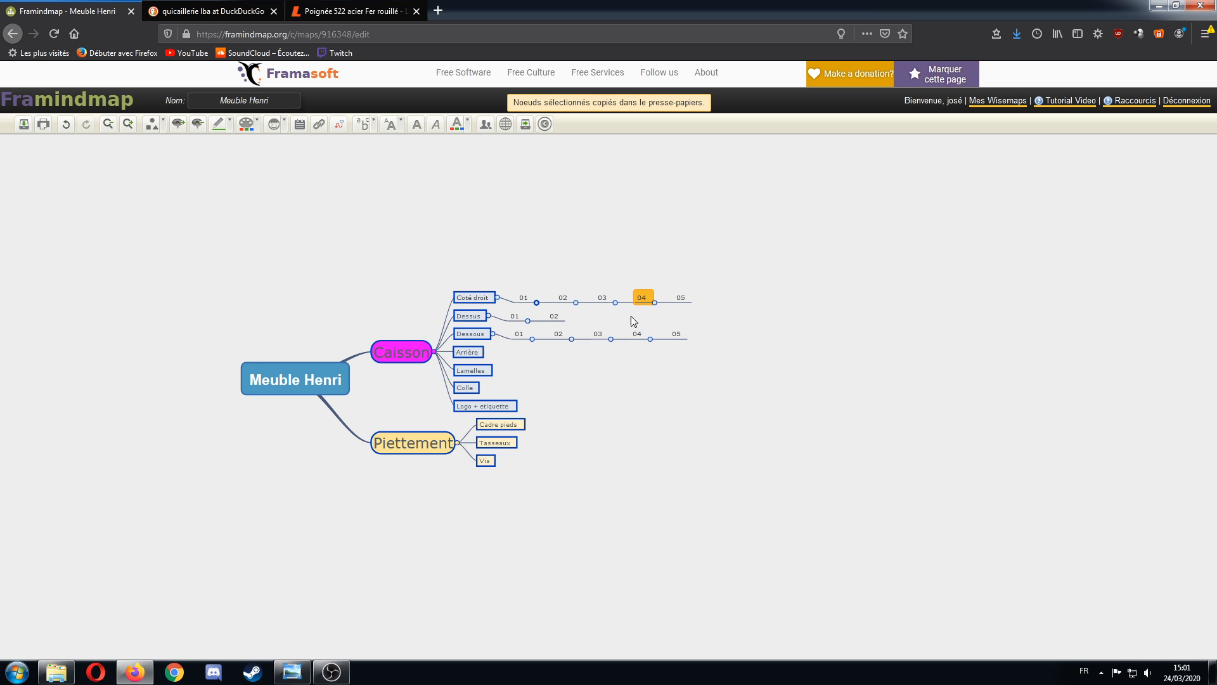
pyautogui.hotkey('ctrl', 'v')
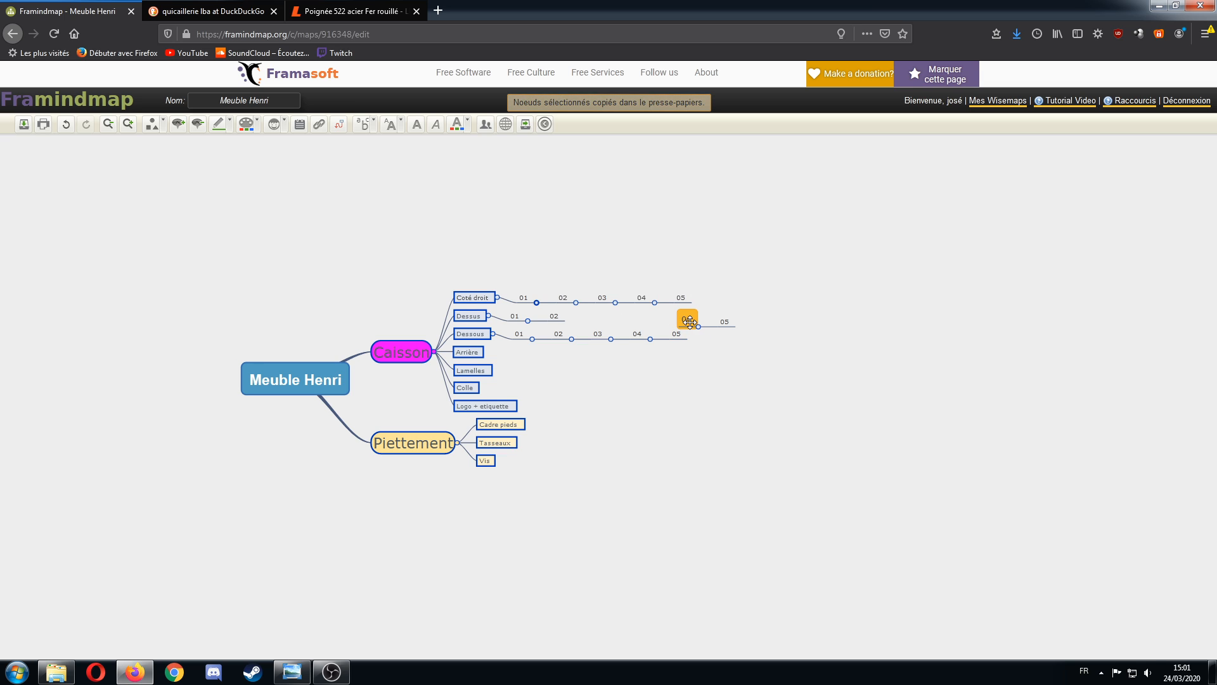
pyautogui.moveTo(688, 321); pyautogui.dragTo(588, 293)
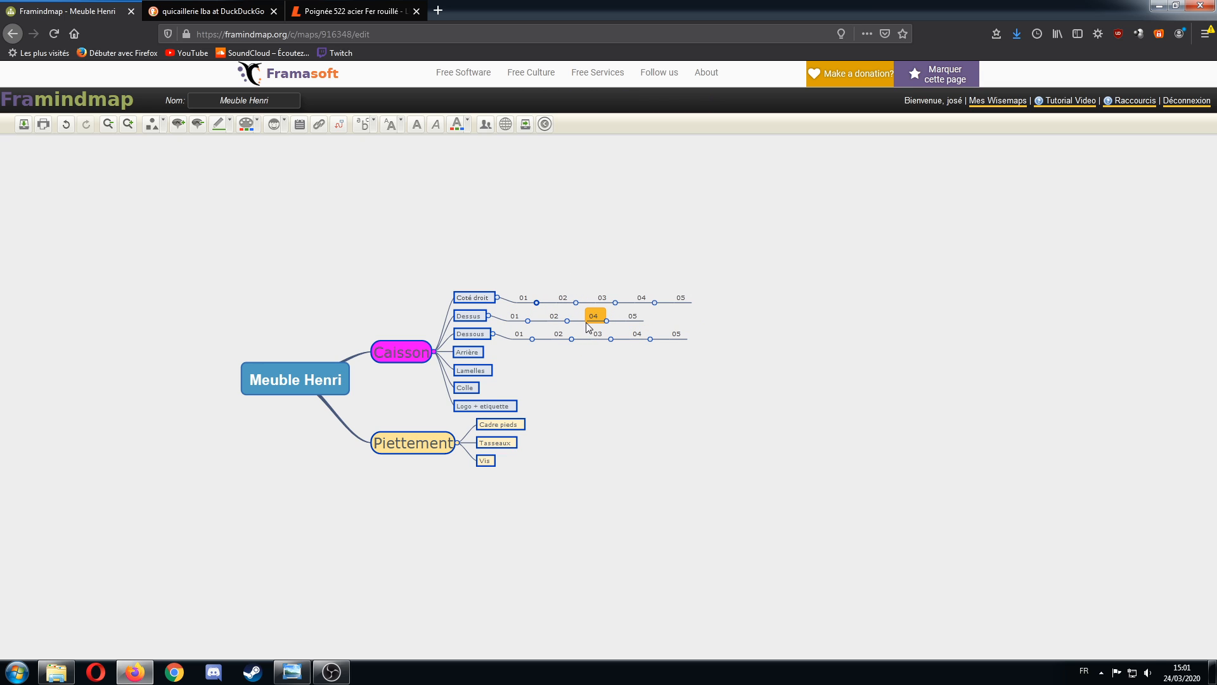
pyautogui.click(696, 322)
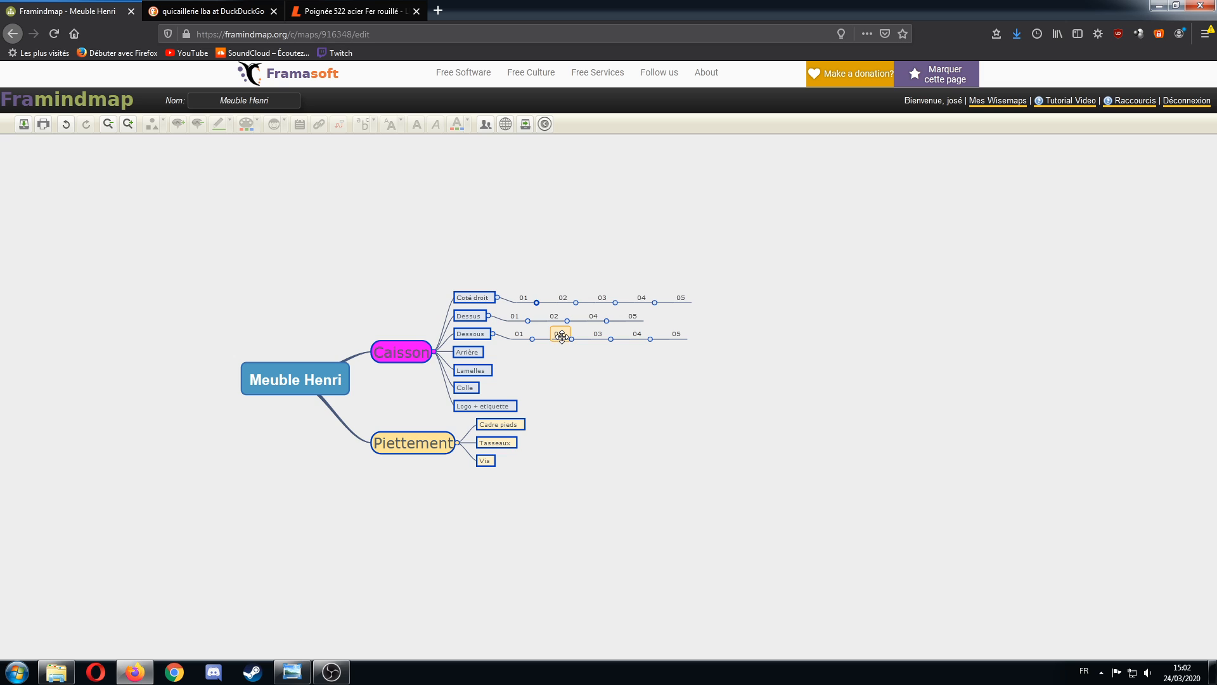
# Step: Insert a node labelled "02bis" between 02 and 03 in the Dessous chain
pyautogui.click(561, 337)
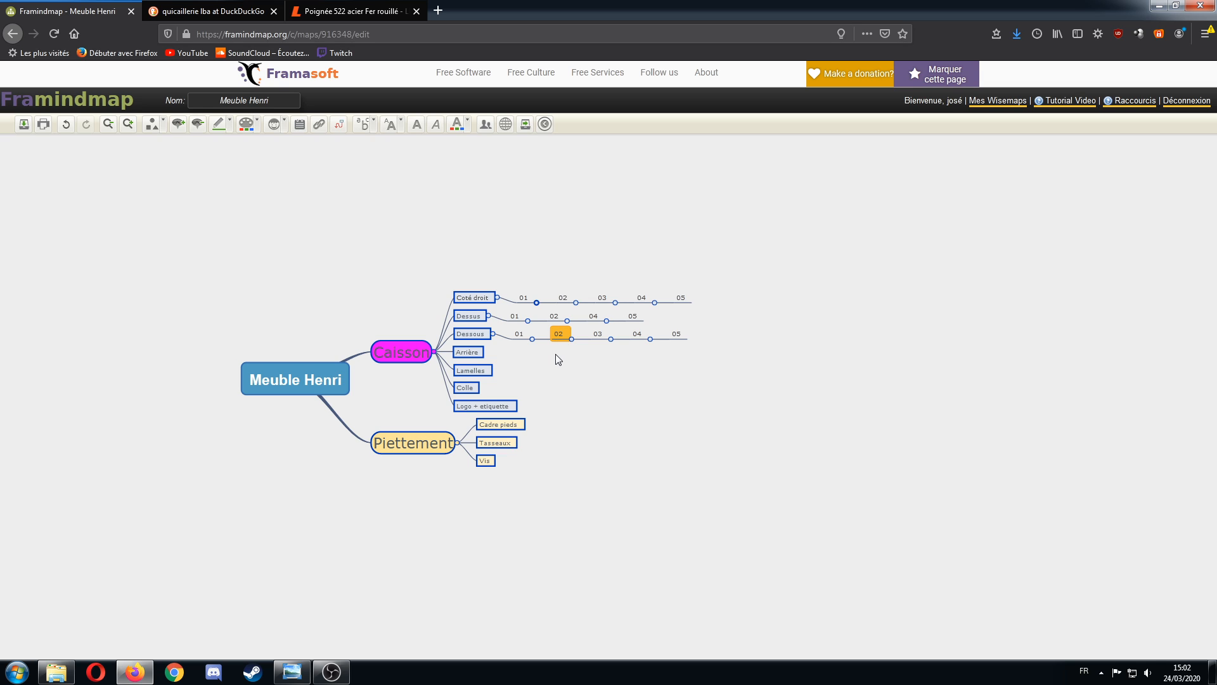
pyautogui.press('Insert')
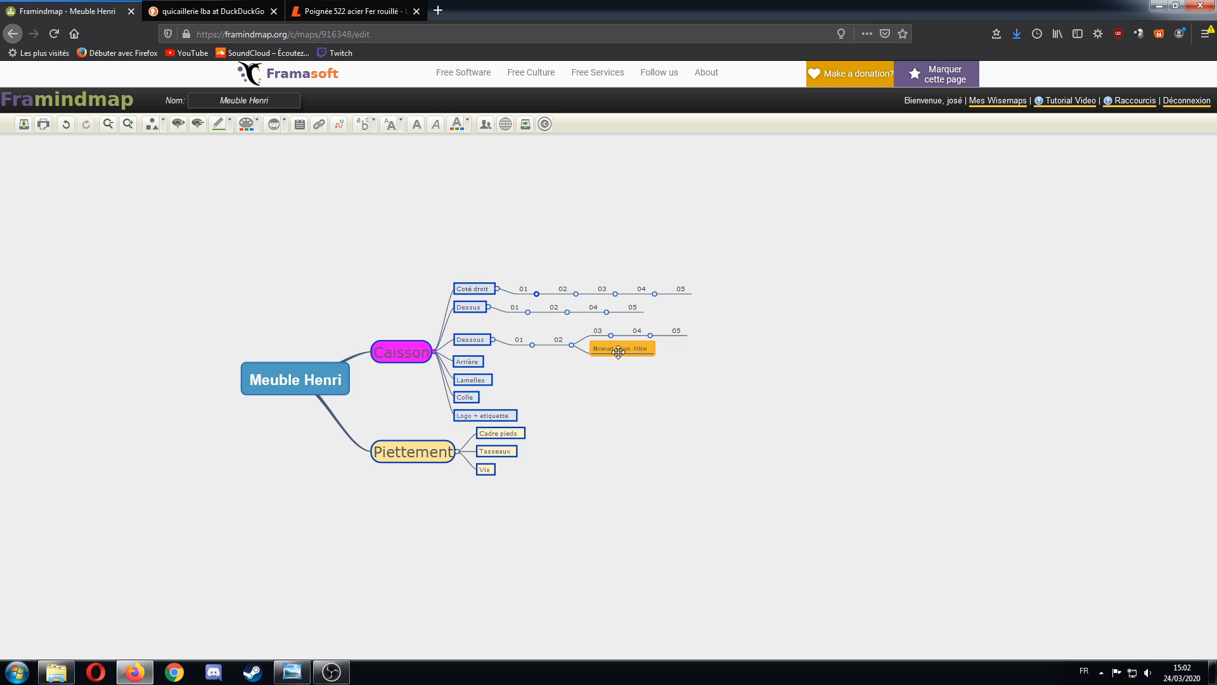
pyautogui.write('2')
pyautogui.write('02')
pyautogui.write('bis')
pyautogui.press('Return')
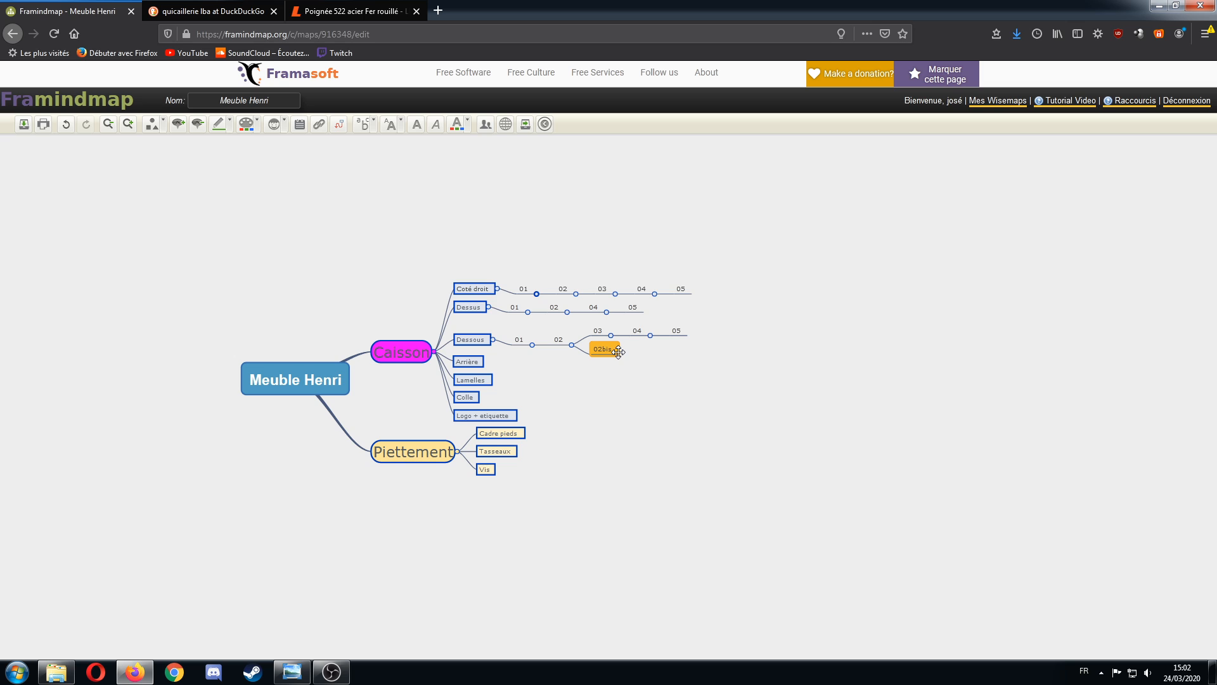
pyautogui.moveTo(618, 352)
pyautogui.mouseDown()
pyautogui.moveTo(599, 330)
pyautogui.moveTo(635, 365)
pyautogui.mouseUp()
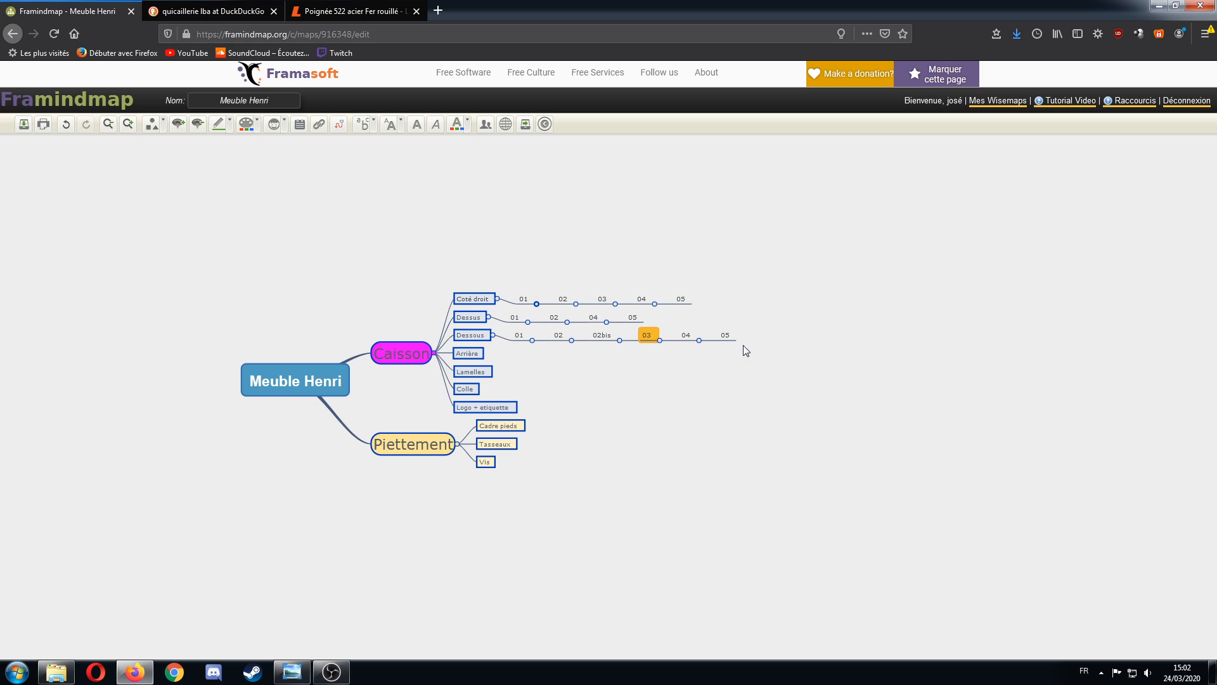
# Step: Add a child node "Assemblage" after node 05 at the end of the Dessous chain
pyautogui.click(727, 334)
pyautogui.press('Tab')
pyautogui.write('A')
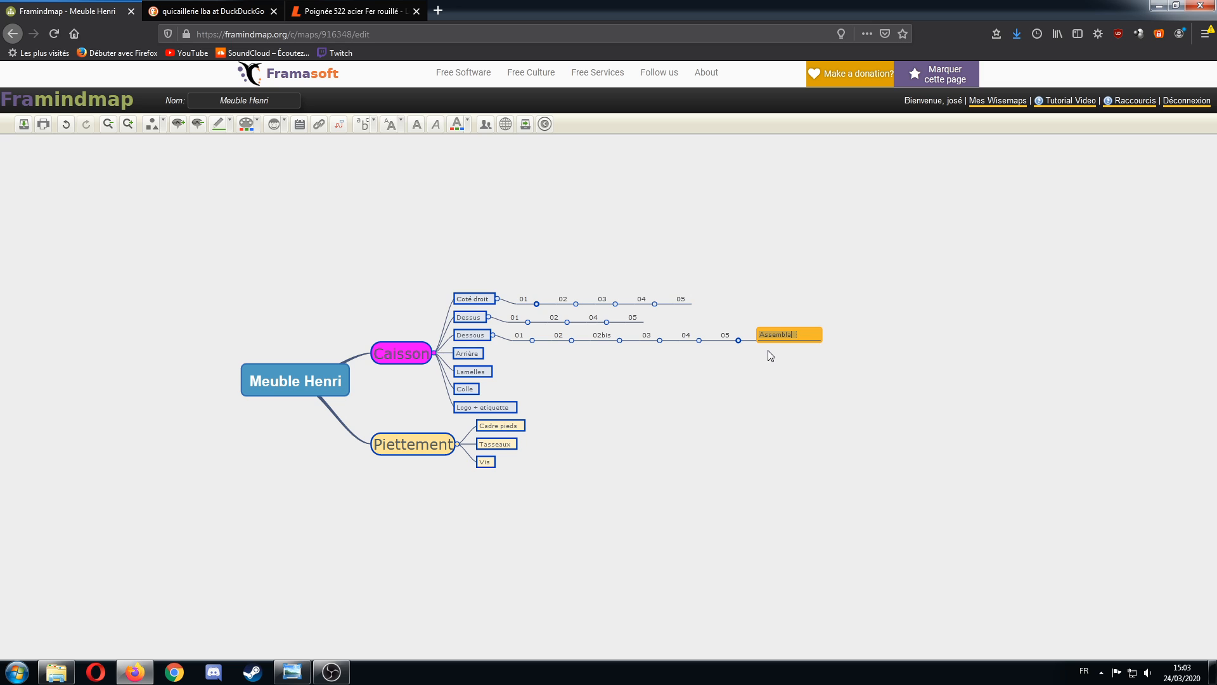
pyautogui.write('ssemblage')
pyautogui.press('Return')
# Step: Give the Assemblage node the elliptical shape and a larger font size
pyautogui.click(163, 123)
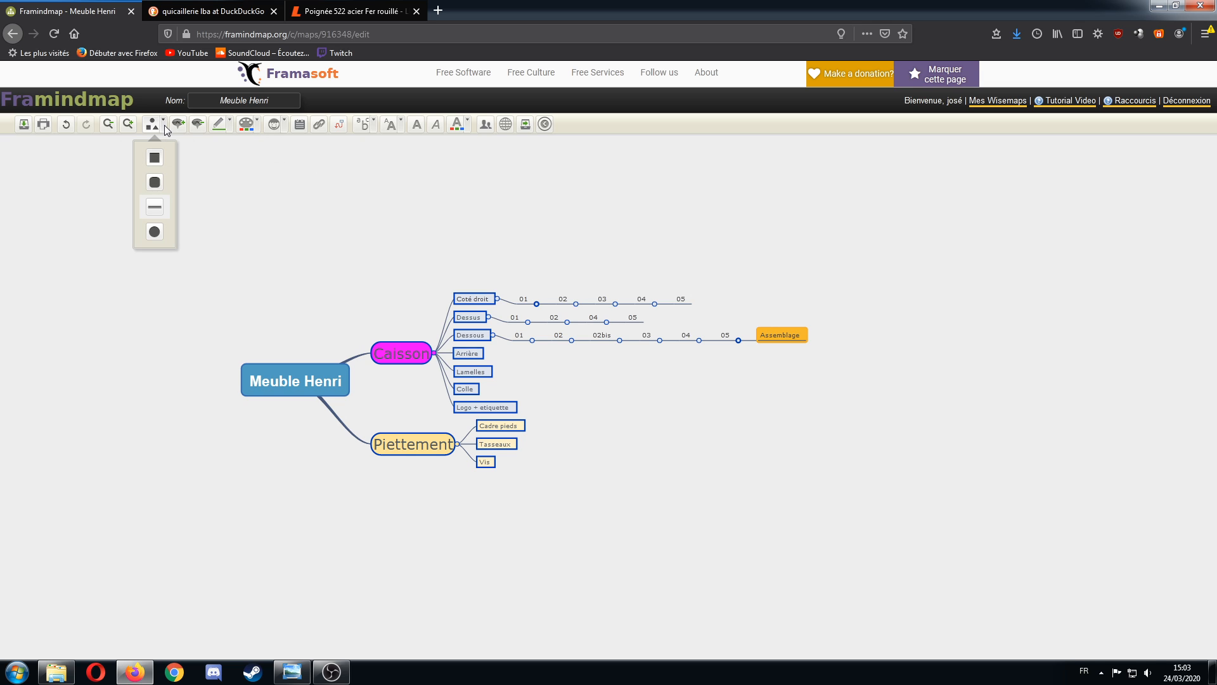
pyautogui.click(156, 232)
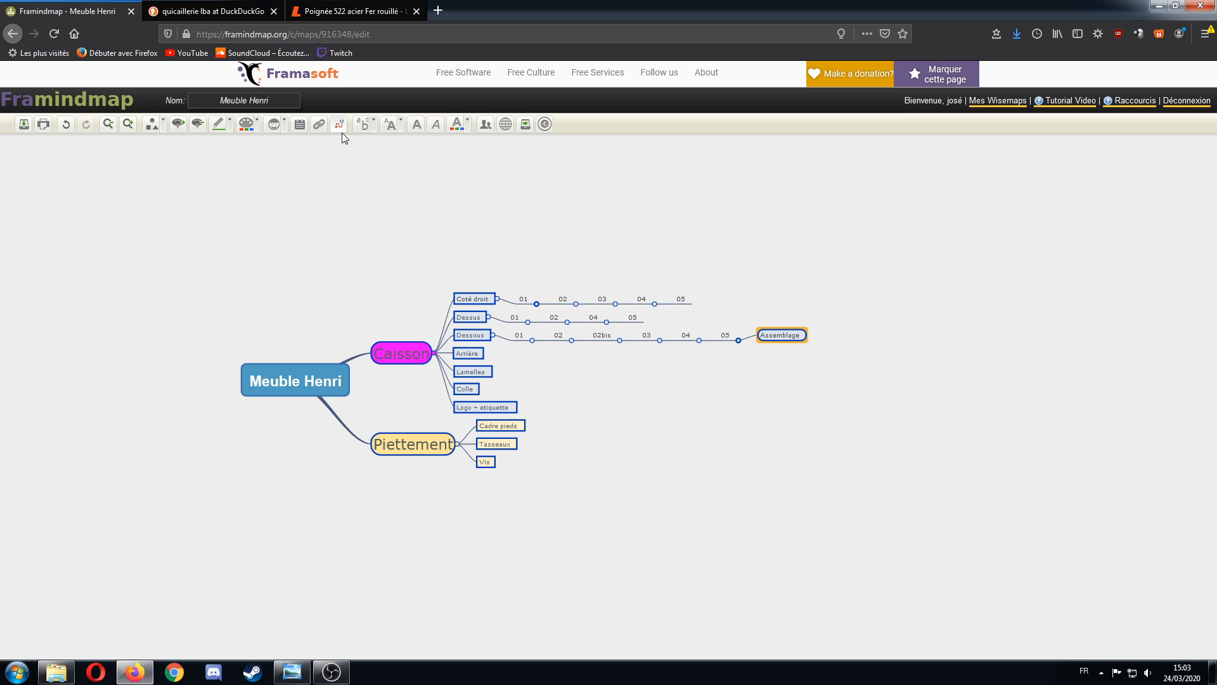
pyautogui.click(402, 125)
pyautogui.click(389, 184)
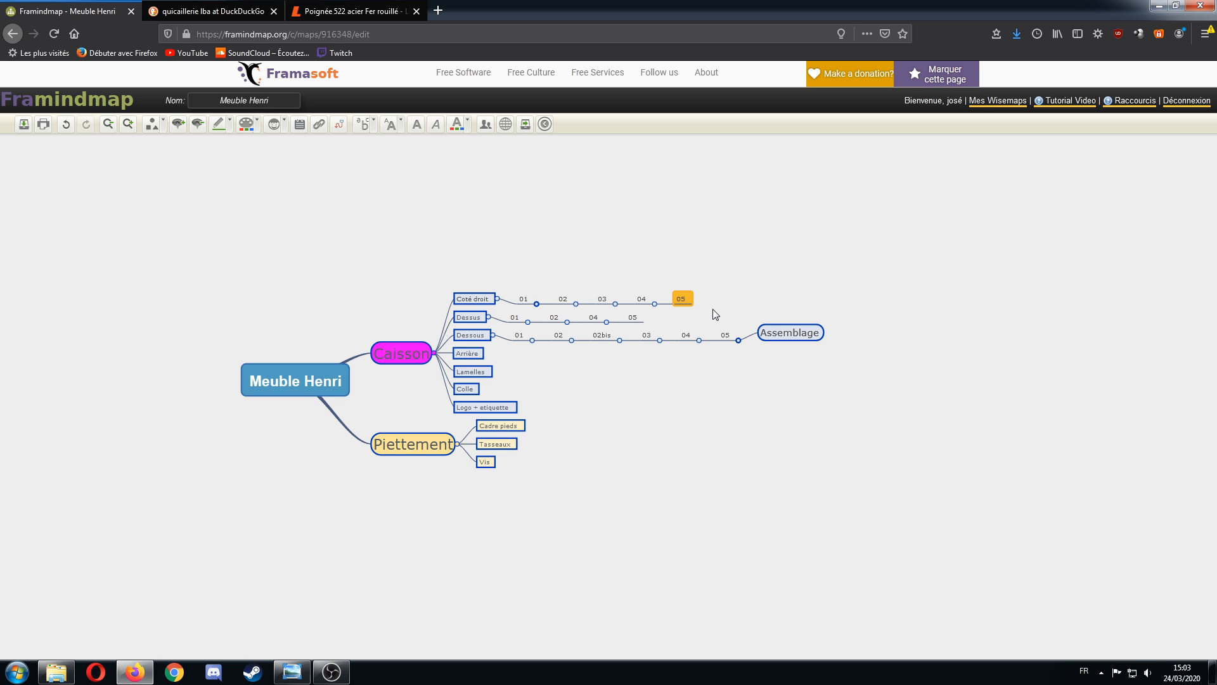
# Step: Link Coté droit's node 05 to Assemblage with a relationship arrow, and detach Assemblage from the Dessous chain
pyautogui.moveTo(683, 300)
pyautogui.mouseDown()
pyautogui.moveTo(704, 346)
pyautogui.moveTo(739, 294)
pyautogui.moveTo(668, 264)
pyautogui.moveTo(684, 279)
pyautogui.moveTo(704, 226)
pyautogui.moveTo(676, 288)
pyautogui.mouseUp()
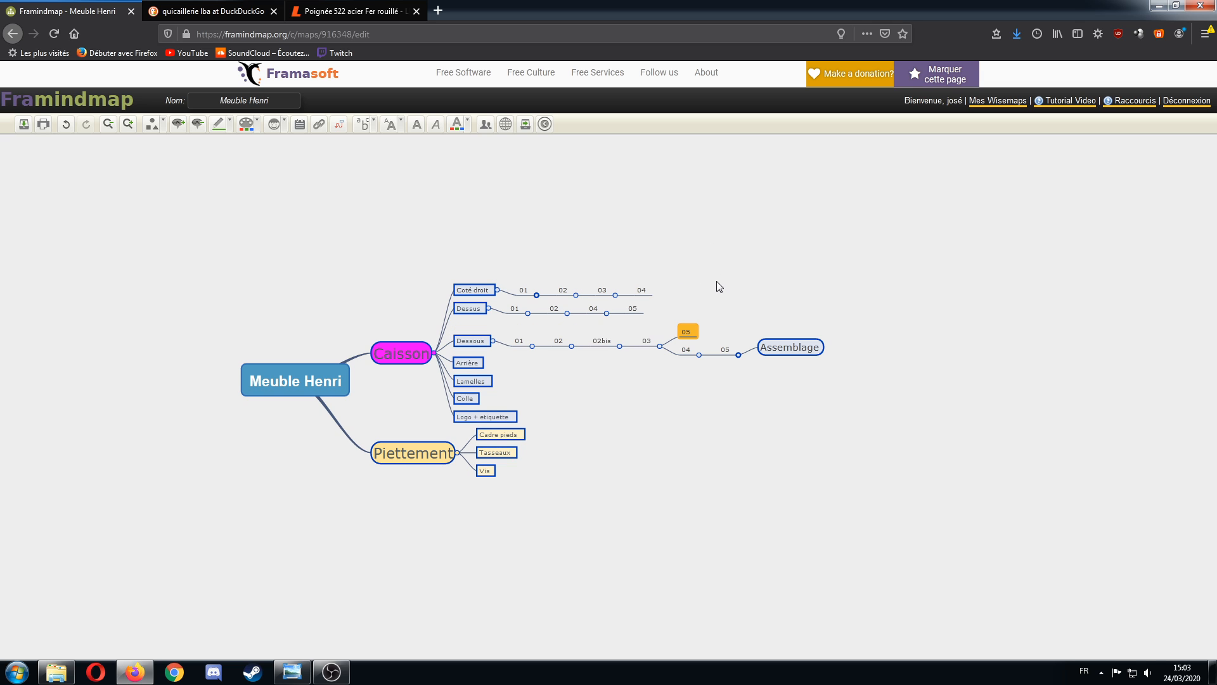
pyautogui.hotkey('ctrl', 'z')
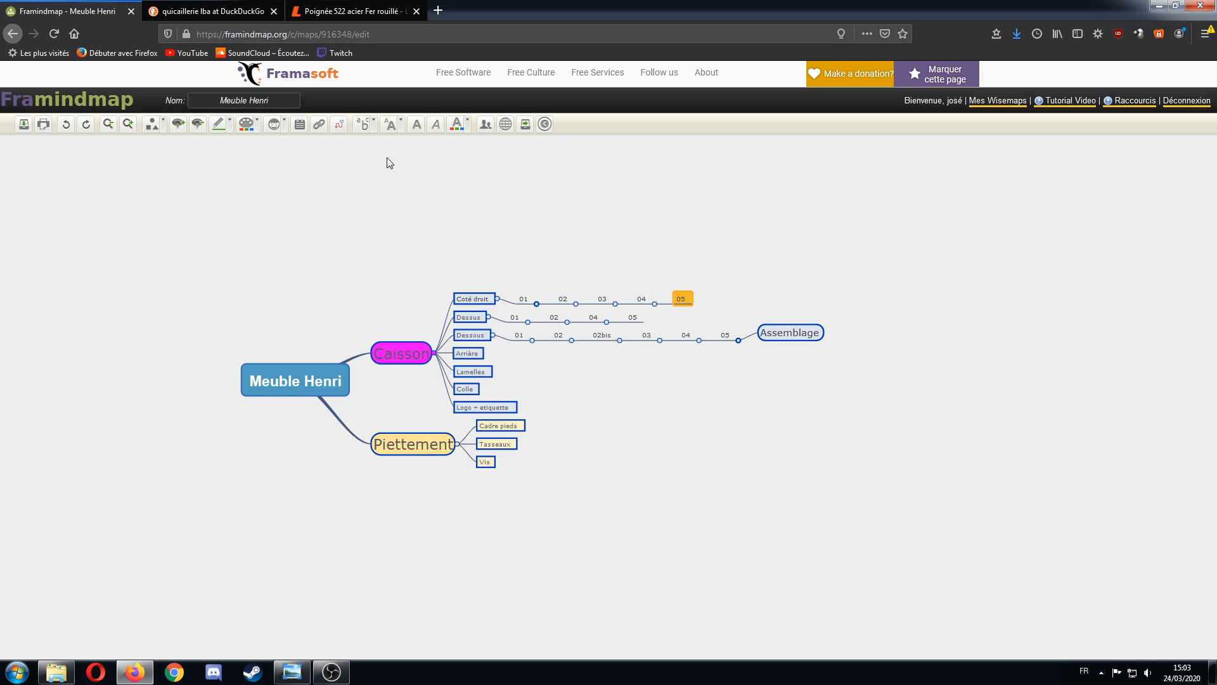
pyautogui.click(336, 127)
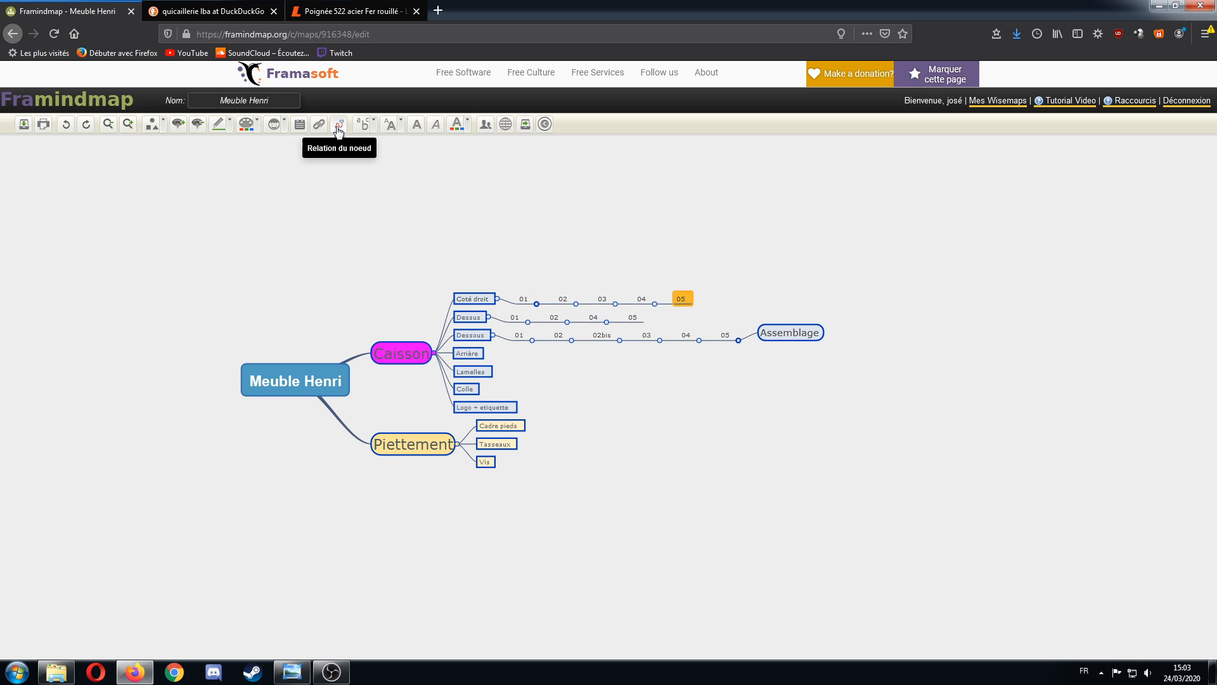
pyautogui.click(764, 329)
pyautogui.moveTo(786, 332); pyautogui.dragTo(785, 351)
# Step: Link node 05 of the Dessus chain to the Assemblage node with a relationship arrow
pyautogui.click(633, 317)
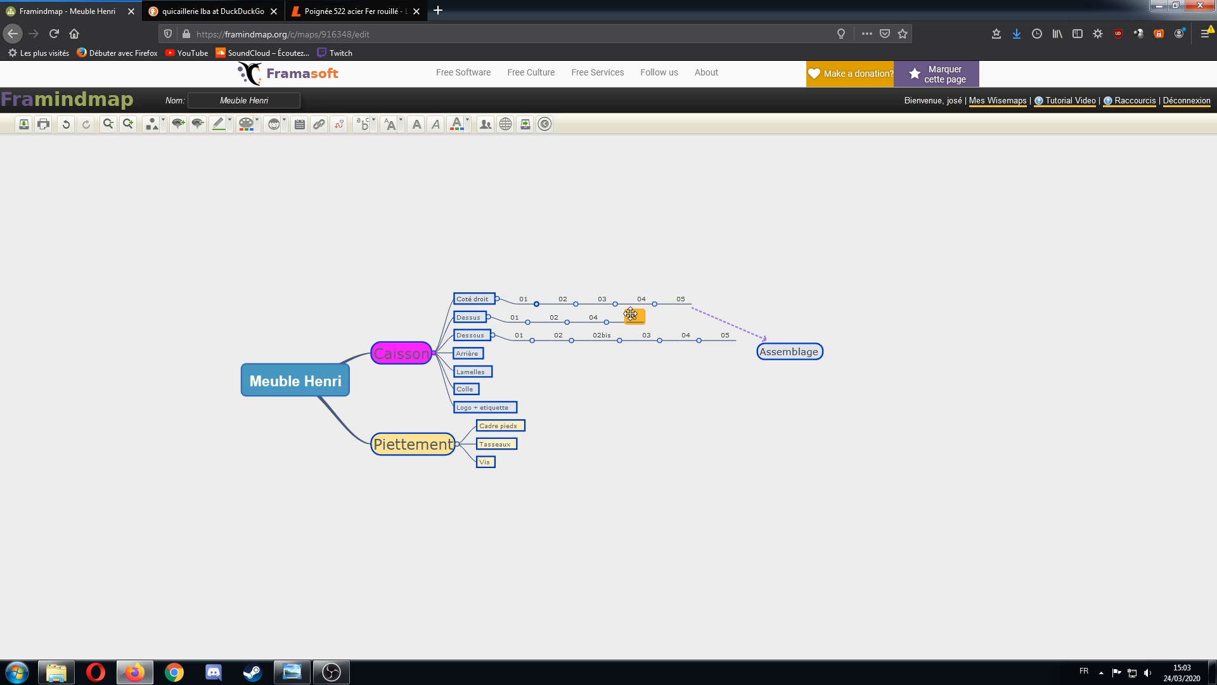
pyautogui.click(339, 127)
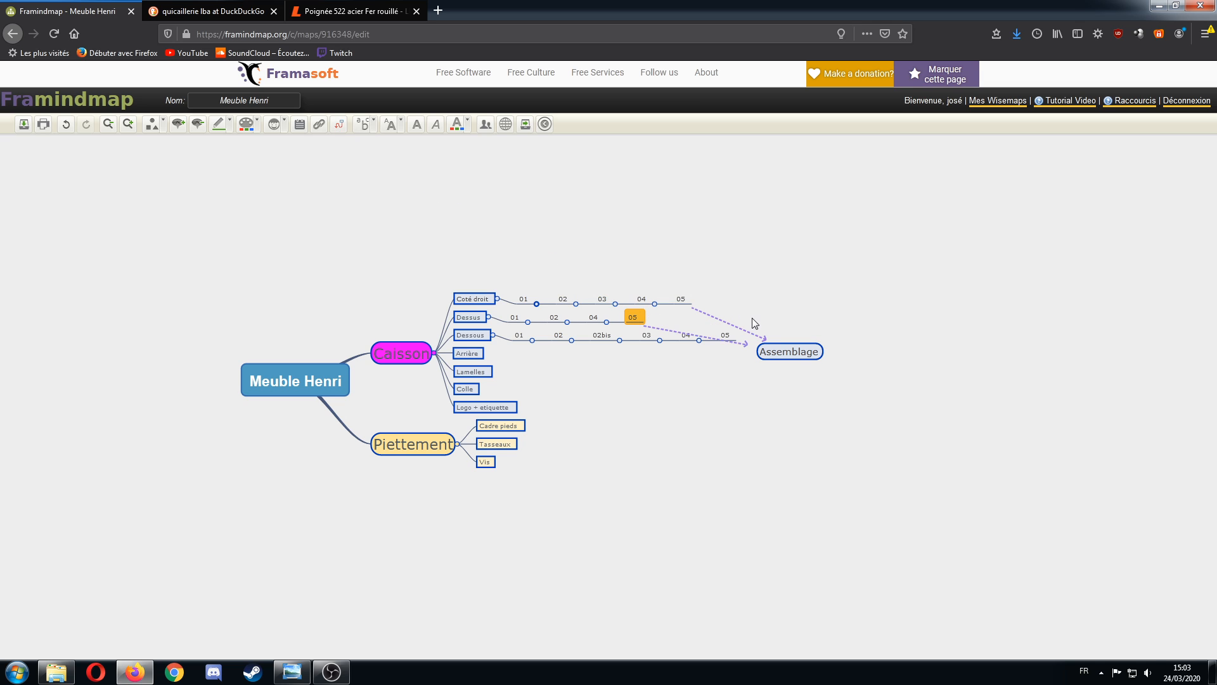
pyautogui.click(778, 351)
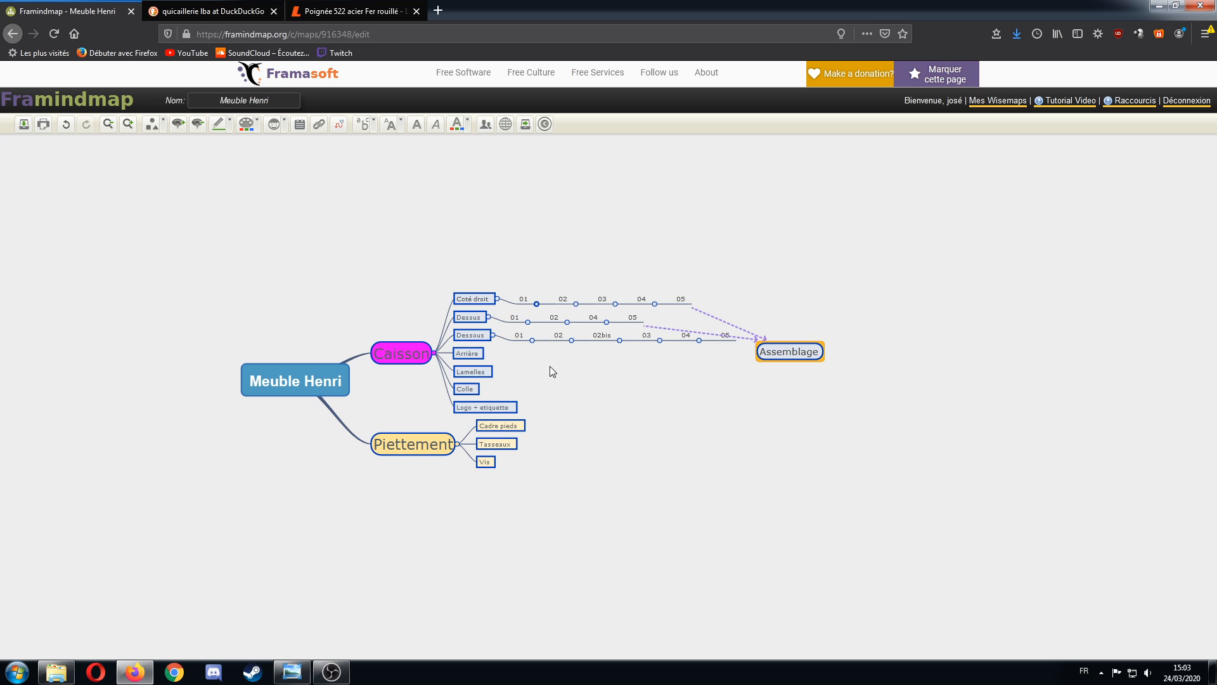
# Step: Bend both relationship arrows into curves that arch over the chains and reach Assemblage from above
pyautogui.click(712, 319)
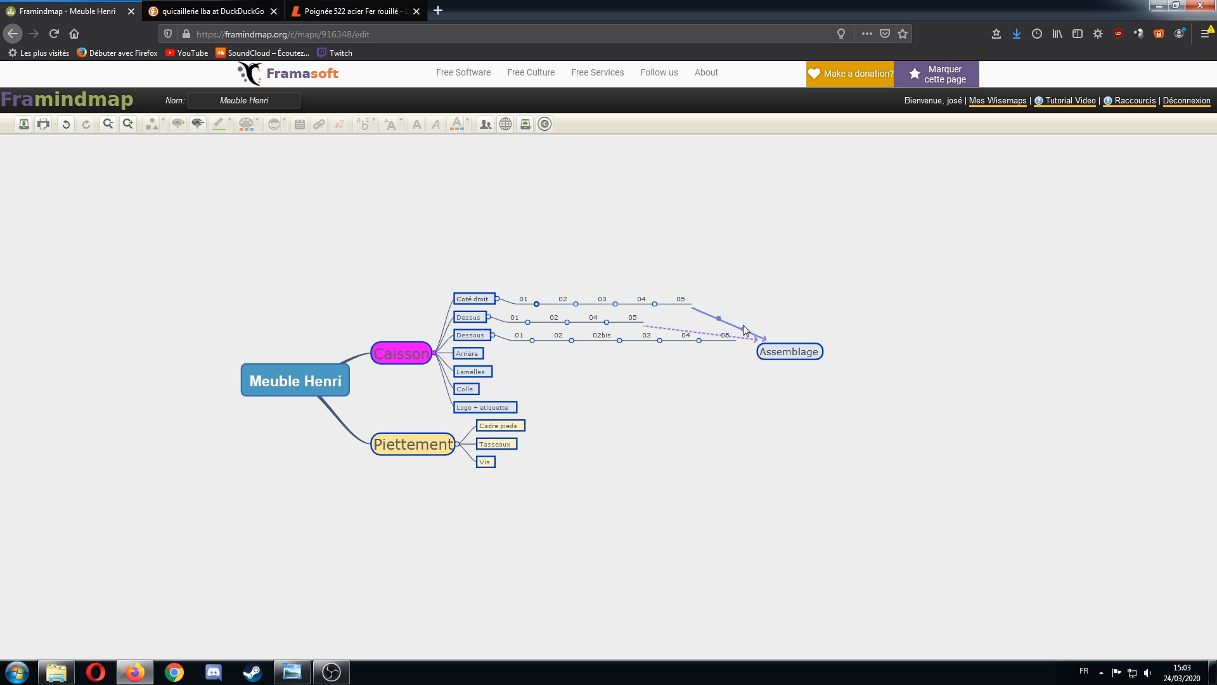
pyautogui.moveTo(744, 329); pyautogui.dragTo(798, 272)
pyautogui.moveTo(728, 320); pyautogui.dragTo(732, 296)
pyautogui.click(710, 337)
pyautogui.moveTo(723, 337); pyautogui.dragTo(786, 295)
pyautogui.moveTo(694, 329); pyautogui.dragTo(726, 294)
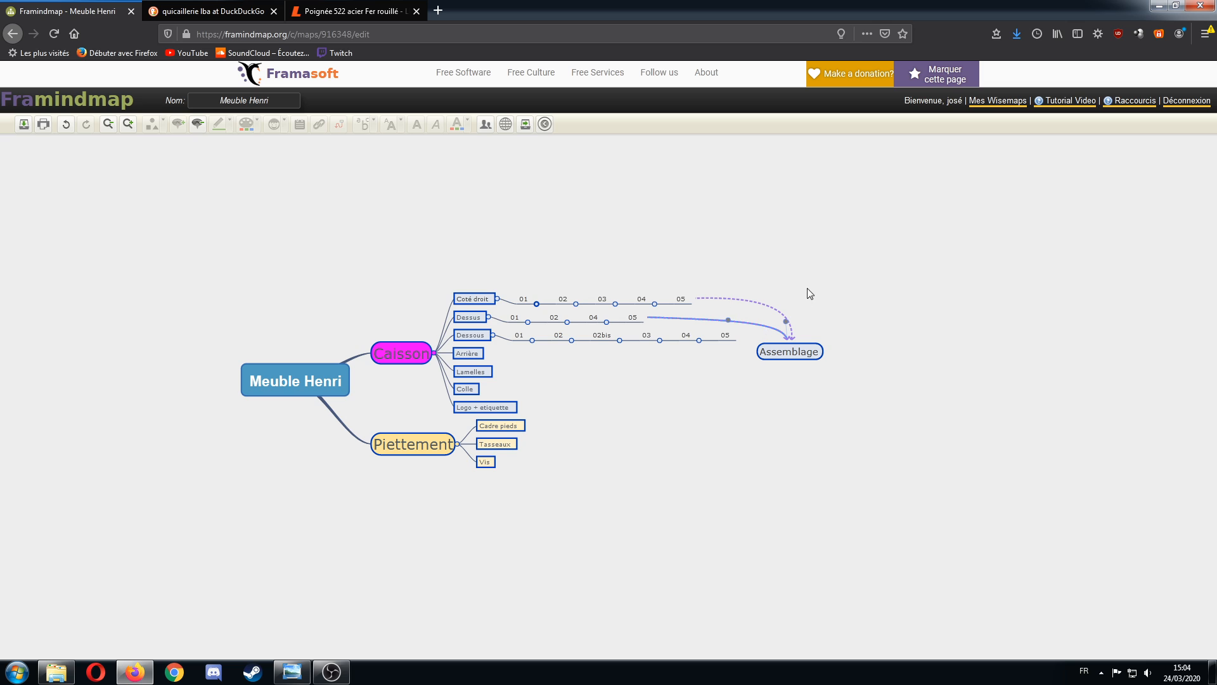
# Step: Move the Assemblage node lower and farther from the chains, and add a child node "Cassage des arrêtes" to it
pyautogui.click(820, 352)
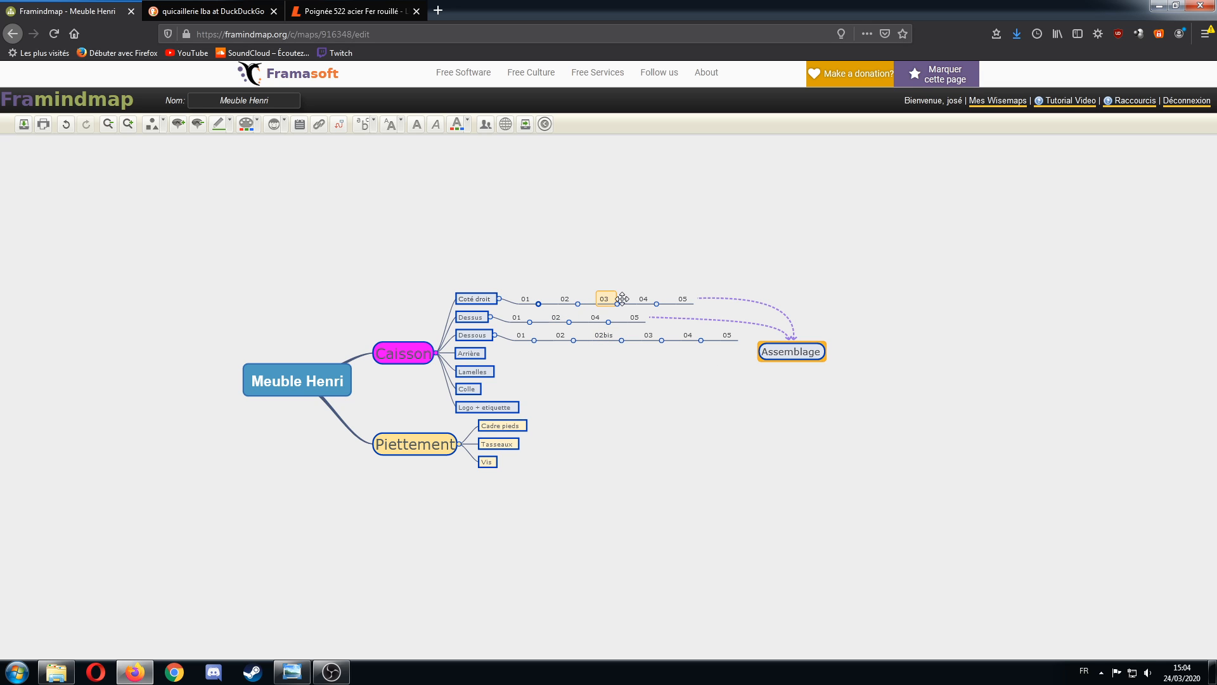
pyautogui.moveTo(792, 352); pyautogui.dragTo(813, 381)
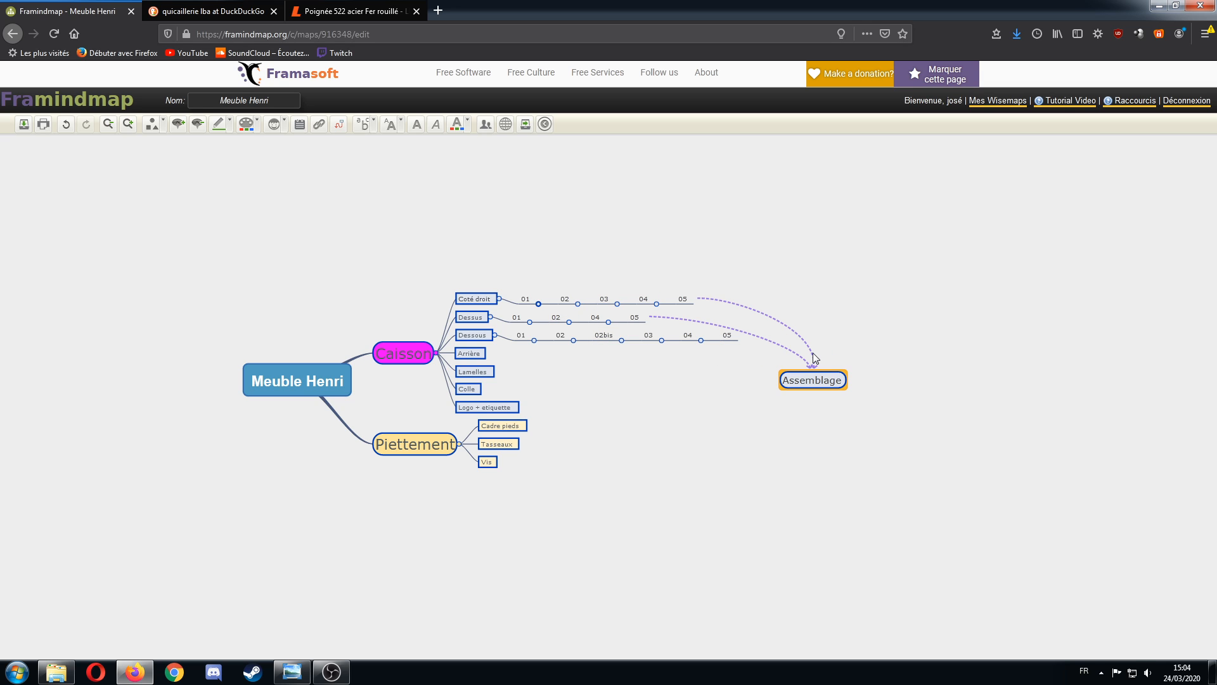
pyautogui.press('Insert')
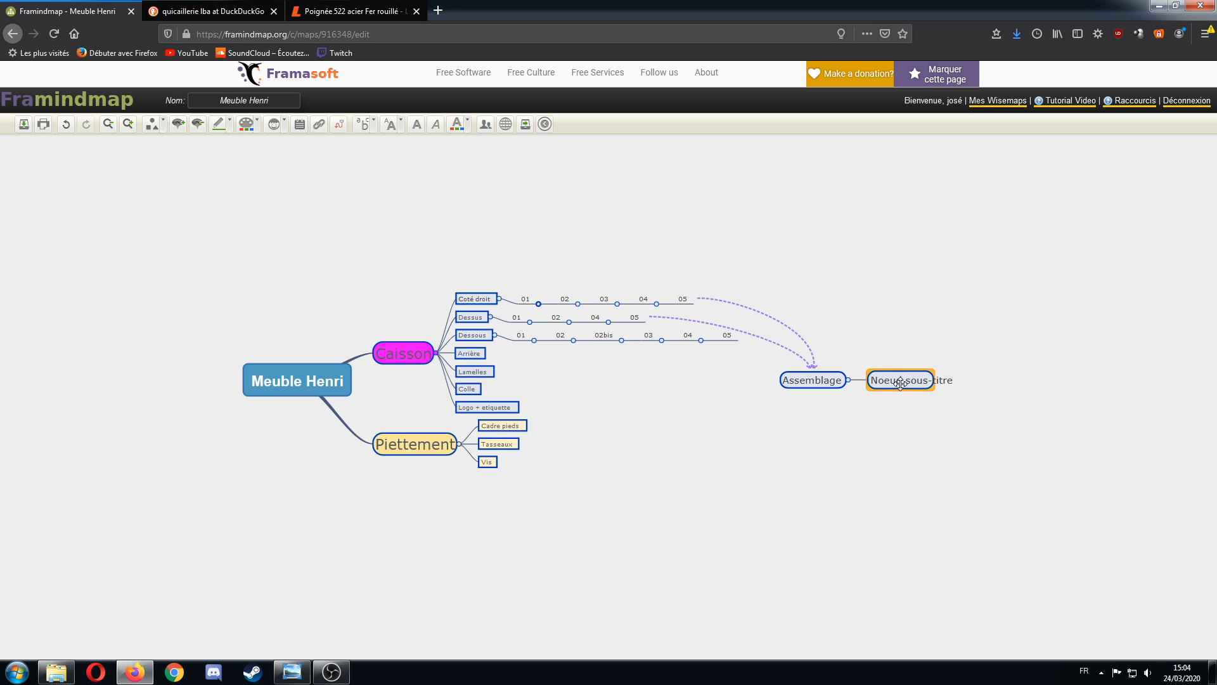
pyautogui.write('Cassage des arrêtes')
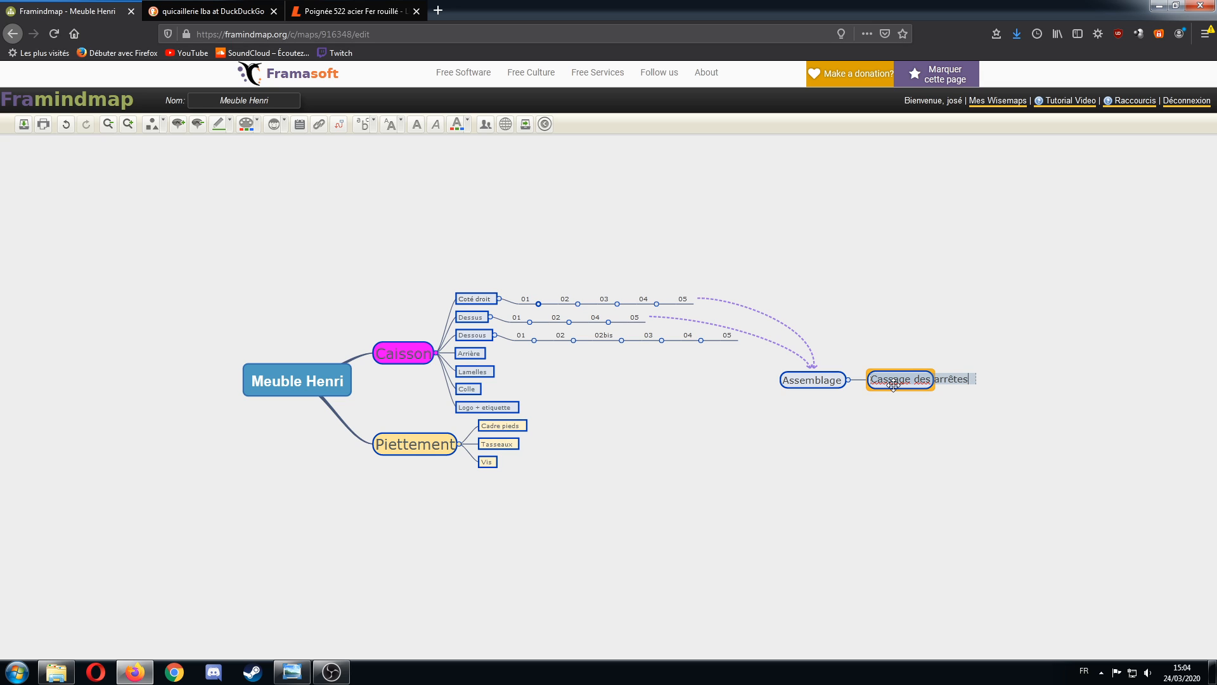
pyautogui.press('Return')
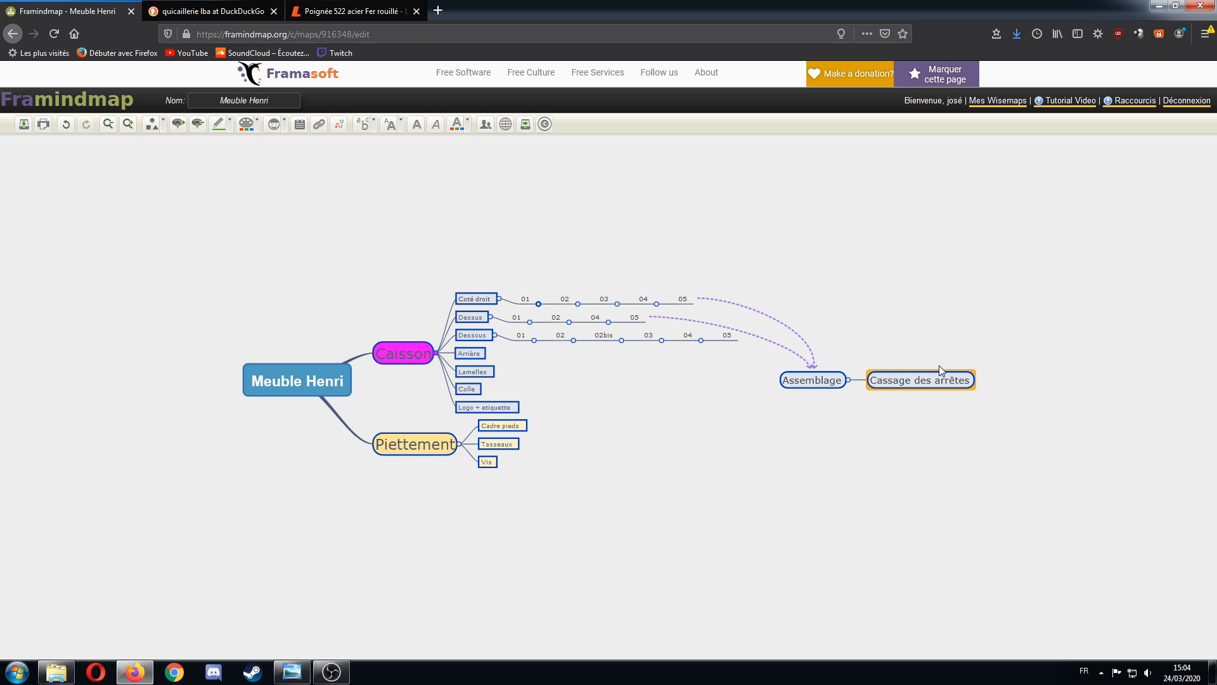
# Step: Change the "Cassage des arrêtes" node to the line shape
pyautogui.click(219, 124)
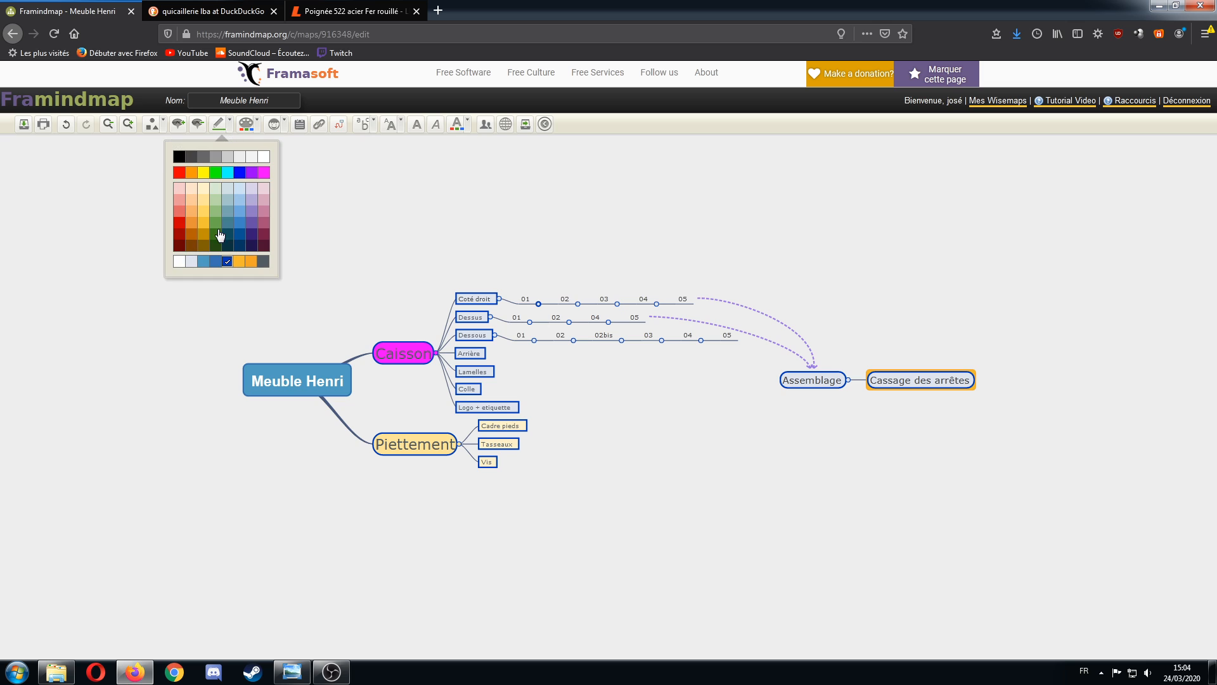
pyautogui.click(160, 129)
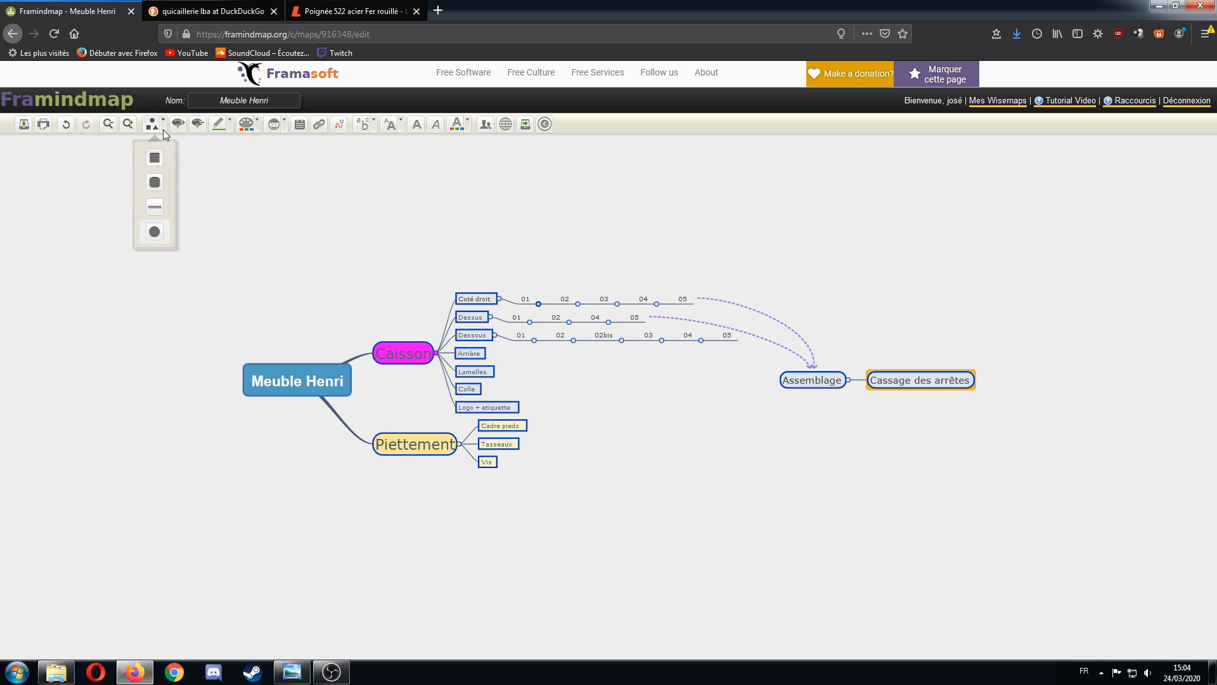
pyautogui.click(154, 209)
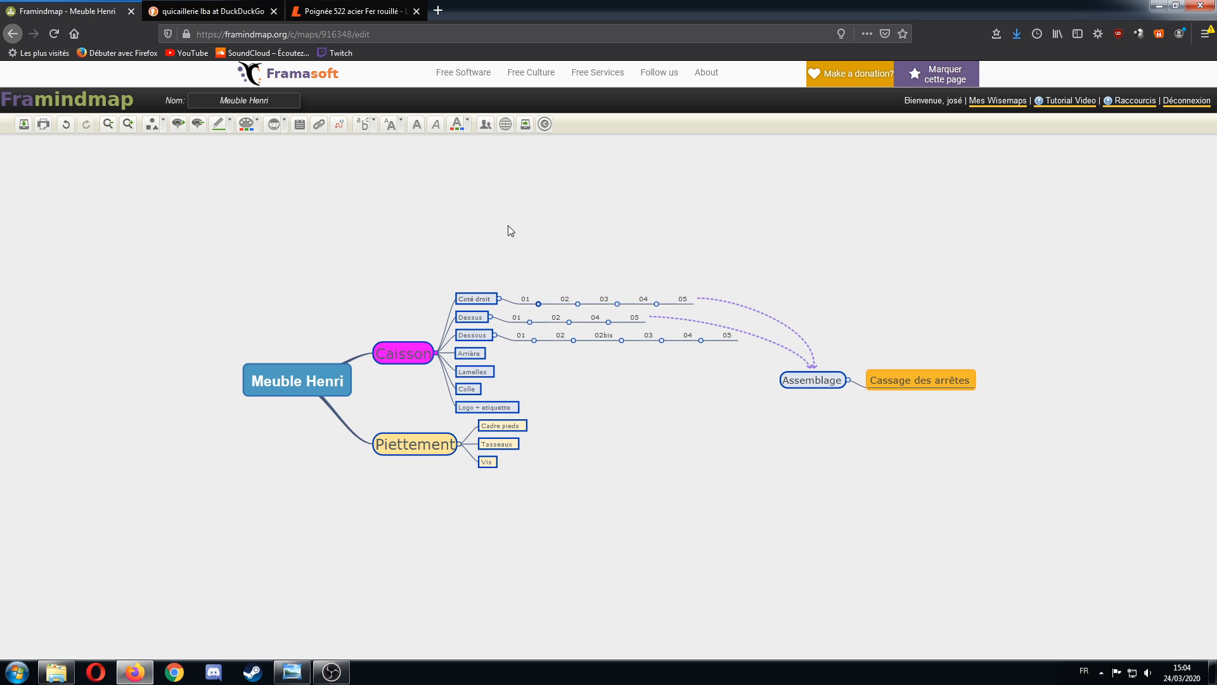
# Step: Extend the chain after "Cassage des arrêtes" with three successive child nodes, each nested under the previous one
pyautogui.click(933, 378)
pyautogui.press('Insert')
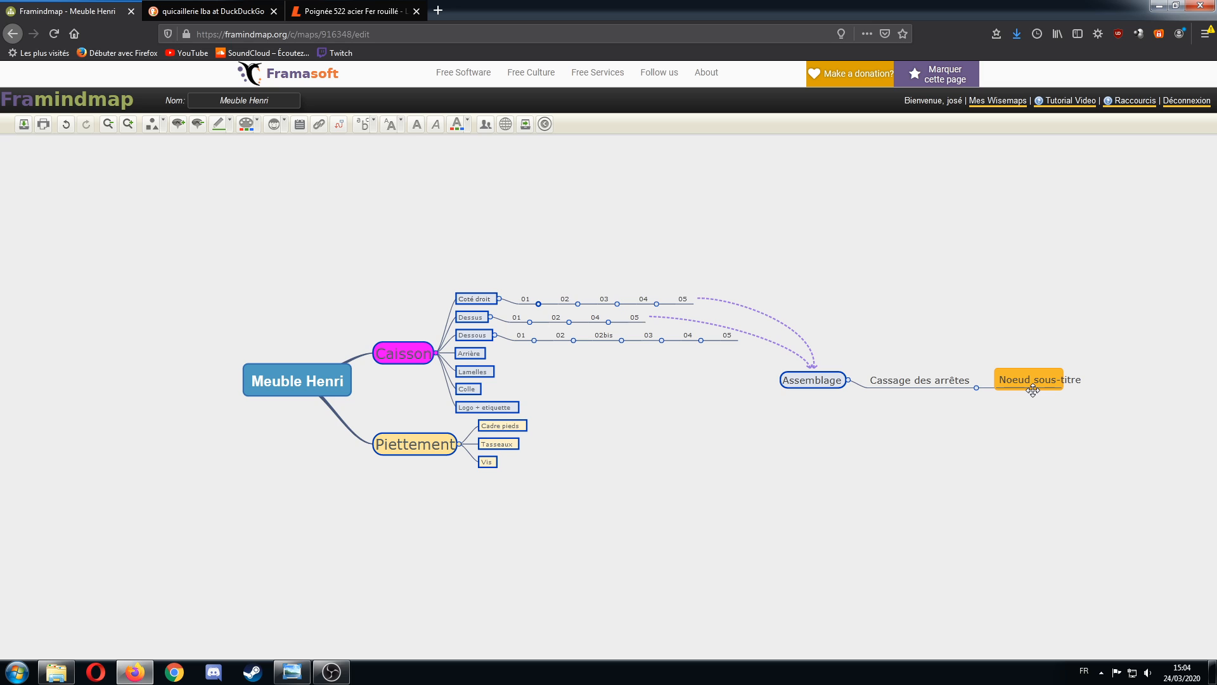
pyautogui.press('Insert')
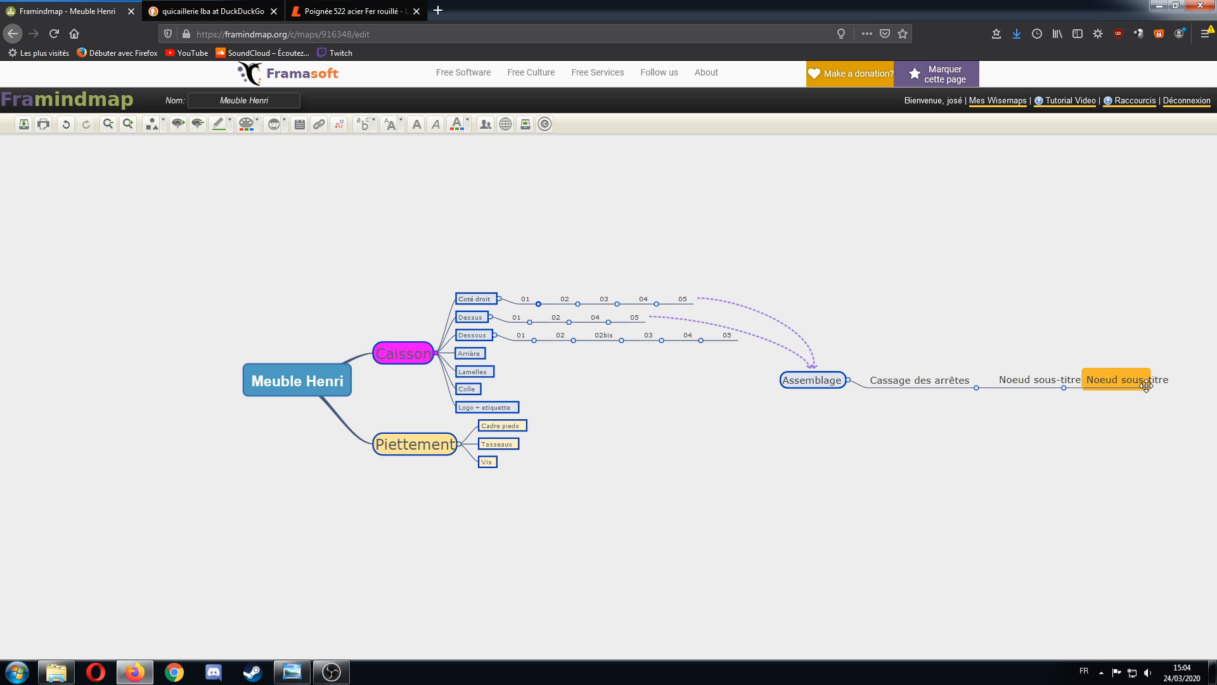
pyautogui.press('Insert')
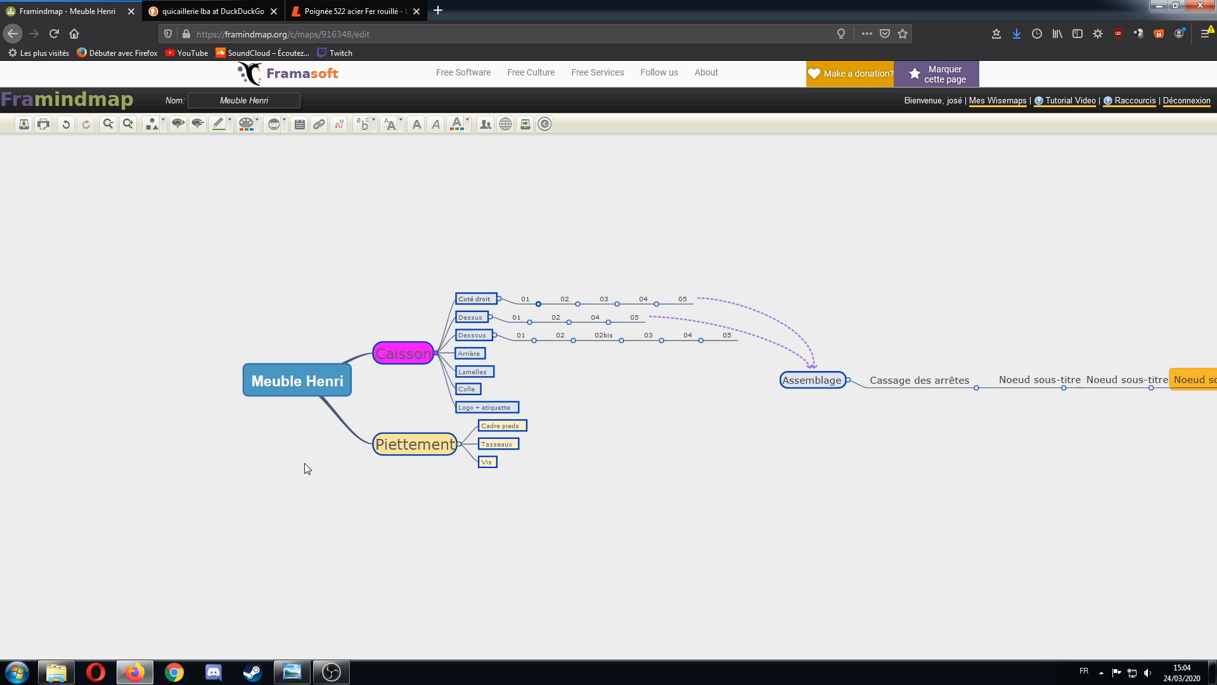
pyautogui.moveTo(347, 487); pyautogui.dragTo(189, 463)
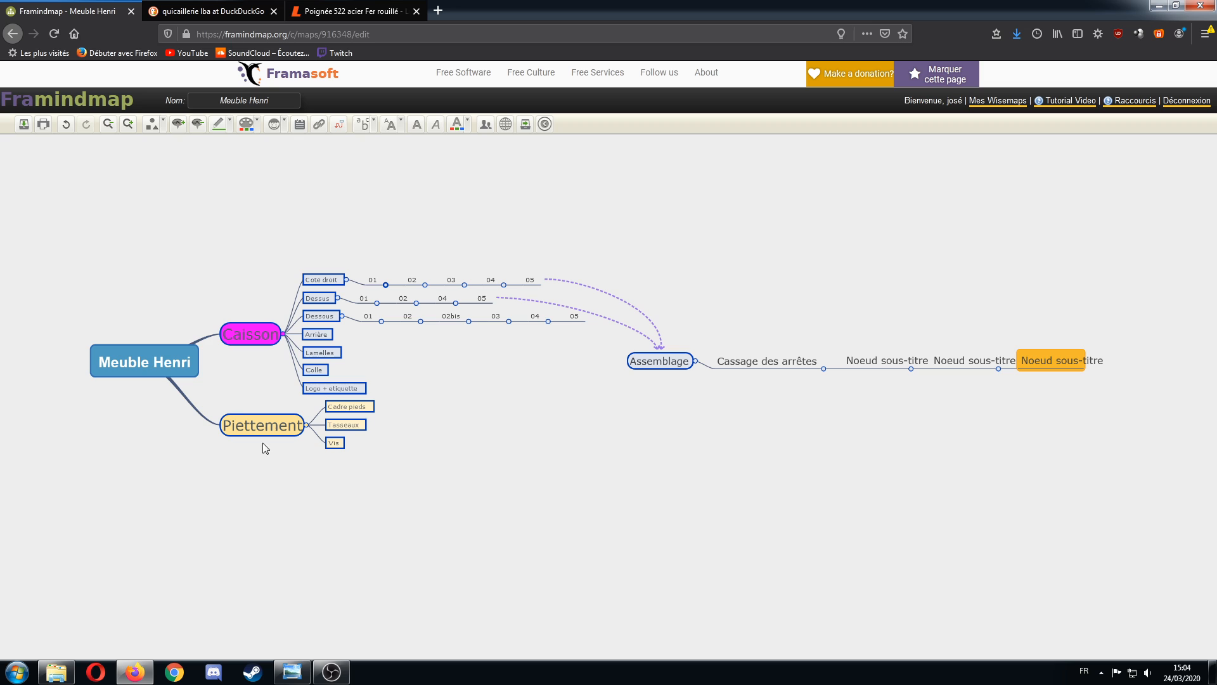
# Step: Label the last node of the Assemblage chain "Henri" and give it the elliptical shape with a larger font size
pyautogui.click(145, 362)
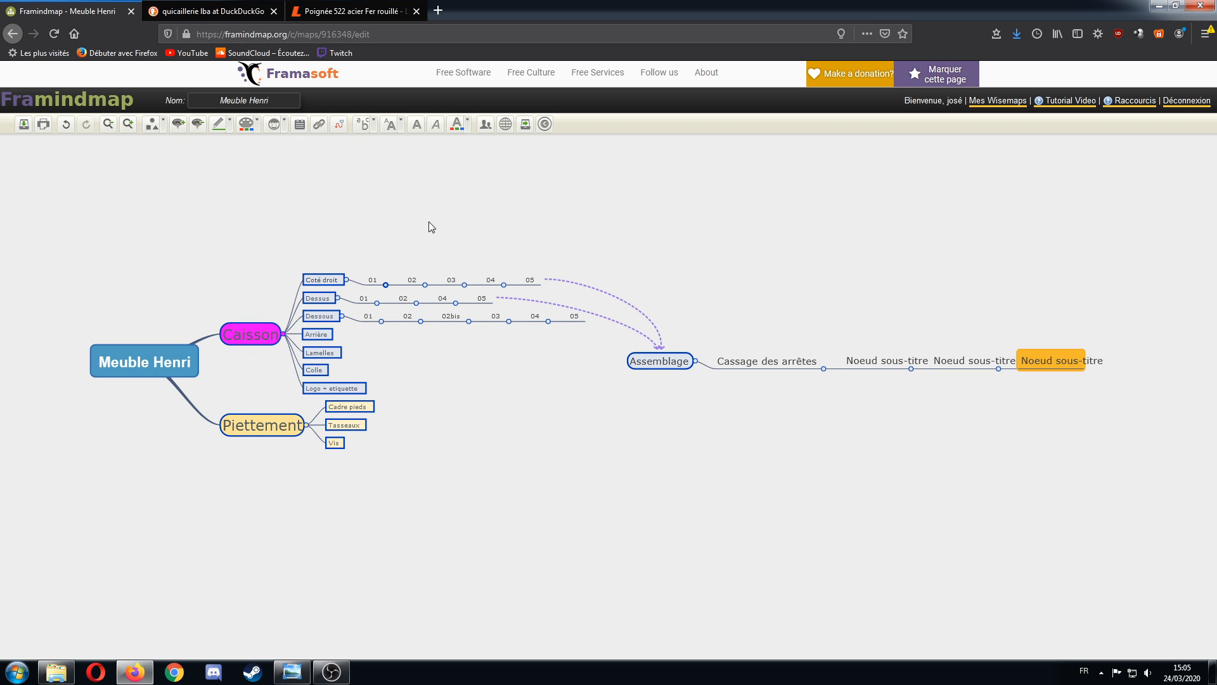
pyautogui.doubleClick(1040, 360)
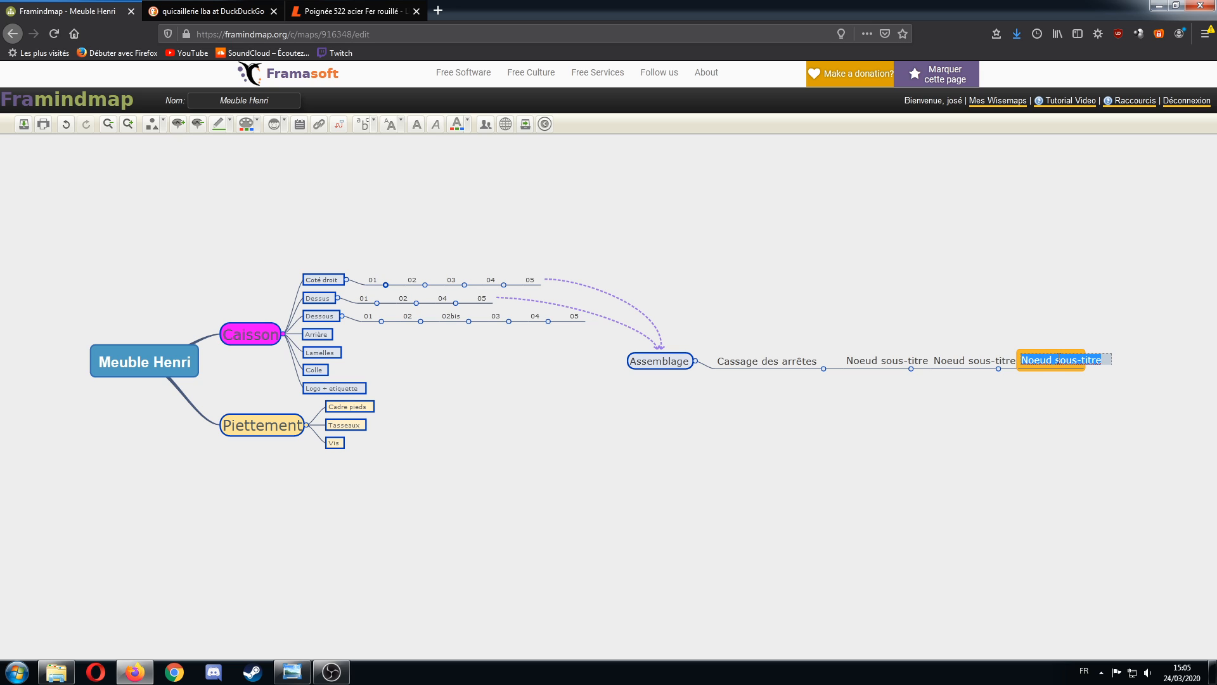
pyautogui.write('Henri')
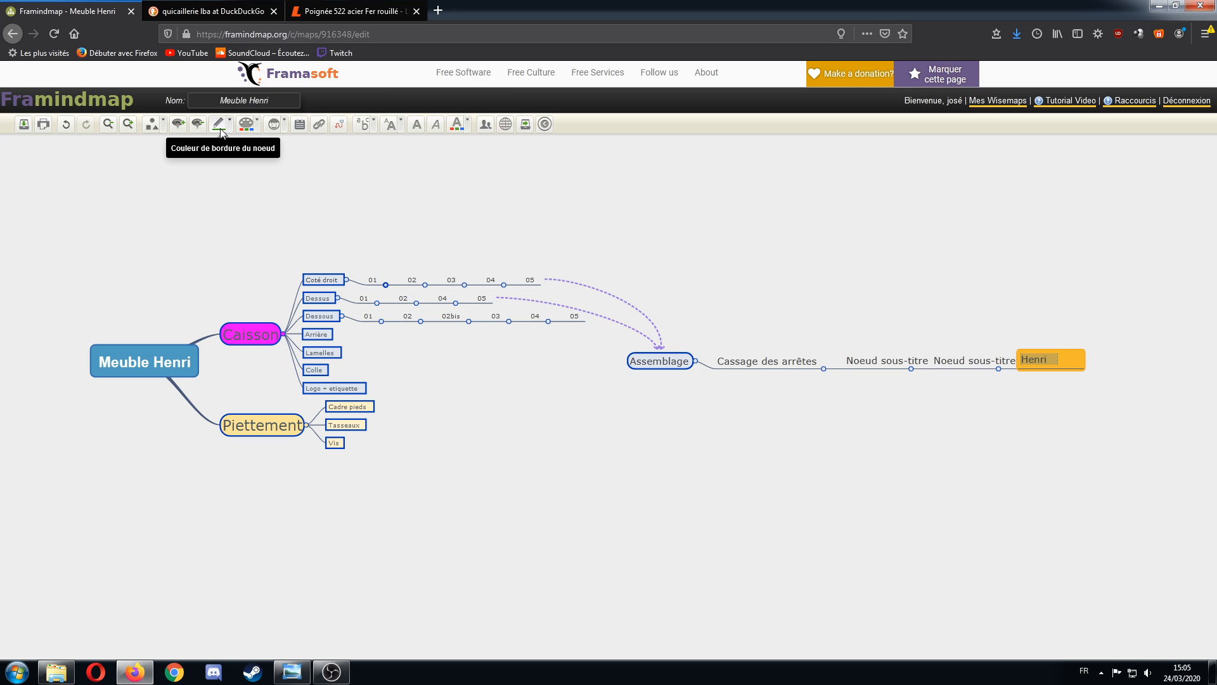
pyautogui.click(152, 123)
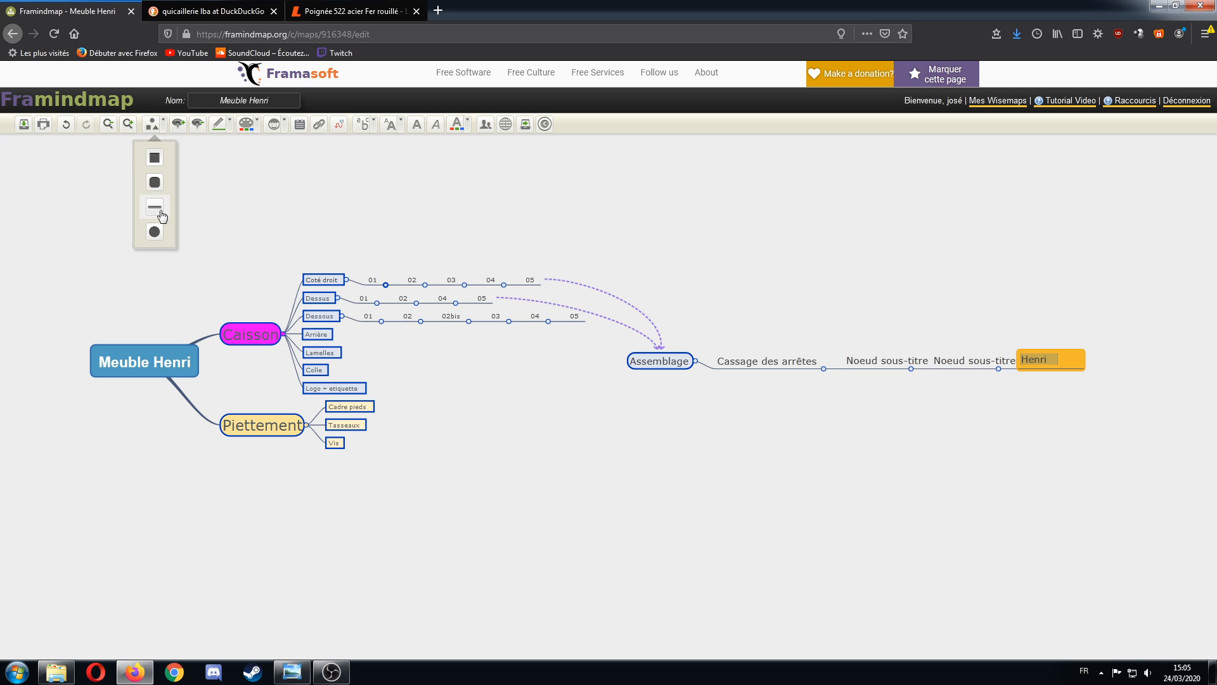
pyautogui.click(154, 233)
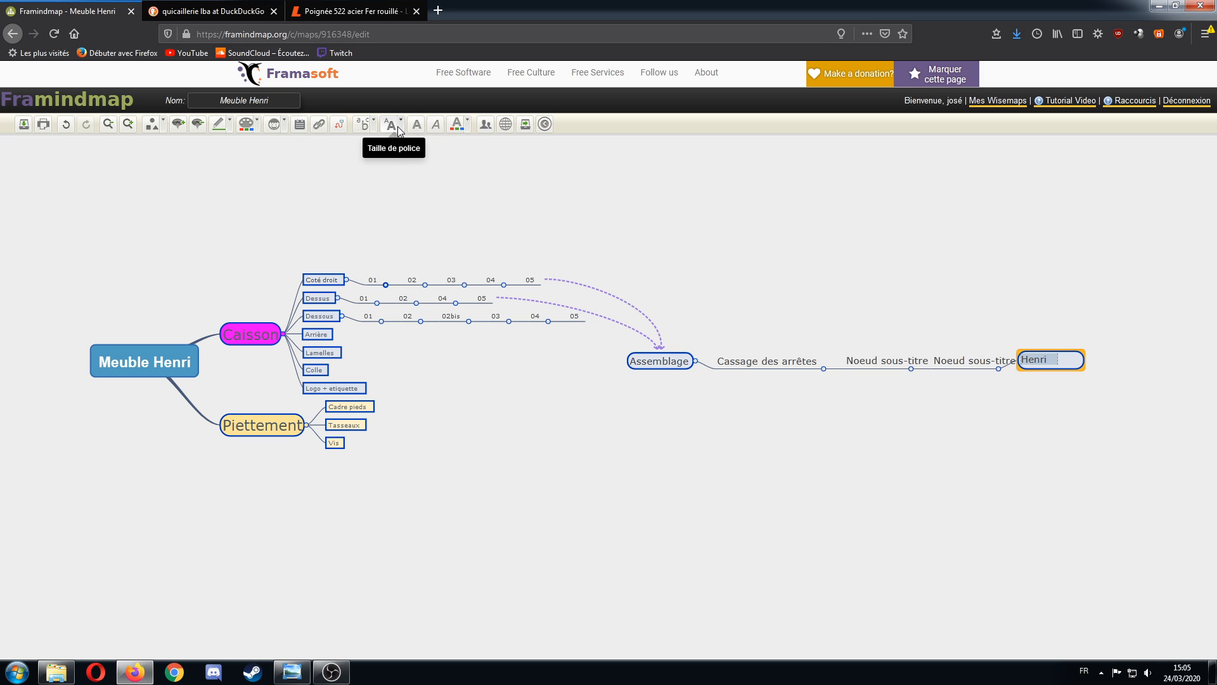
pyautogui.click(391, 123)
pyautogui.click(394, 206)
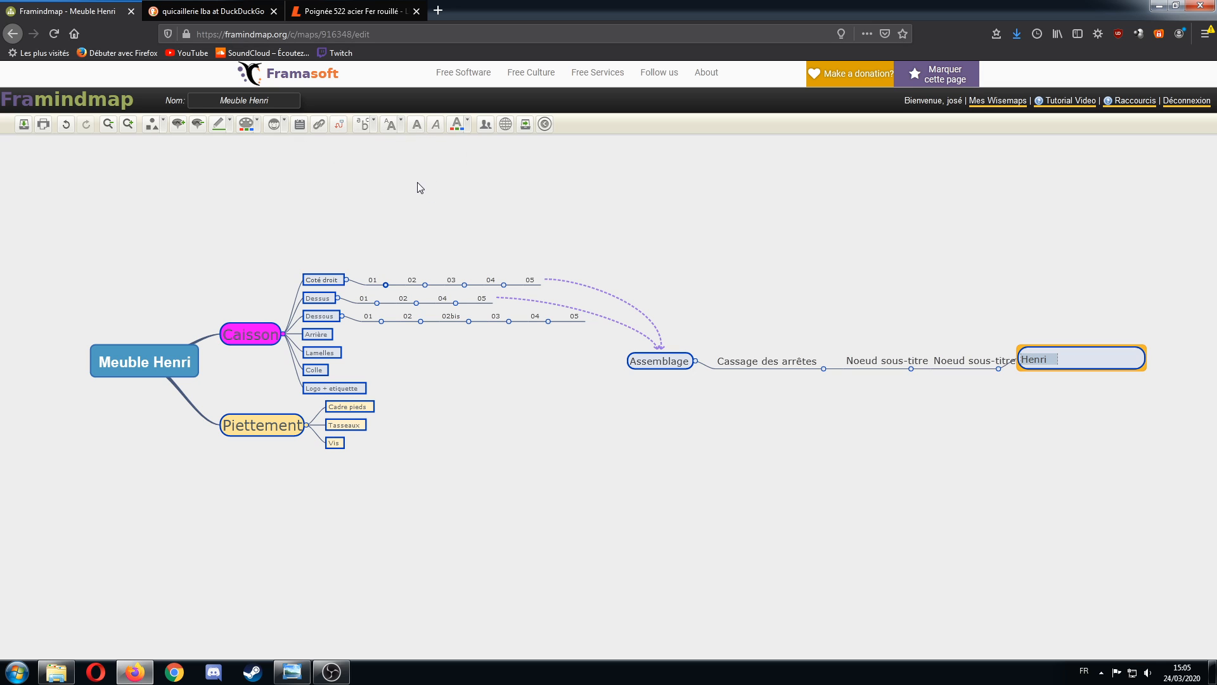
pyautogui.click(972, 422)
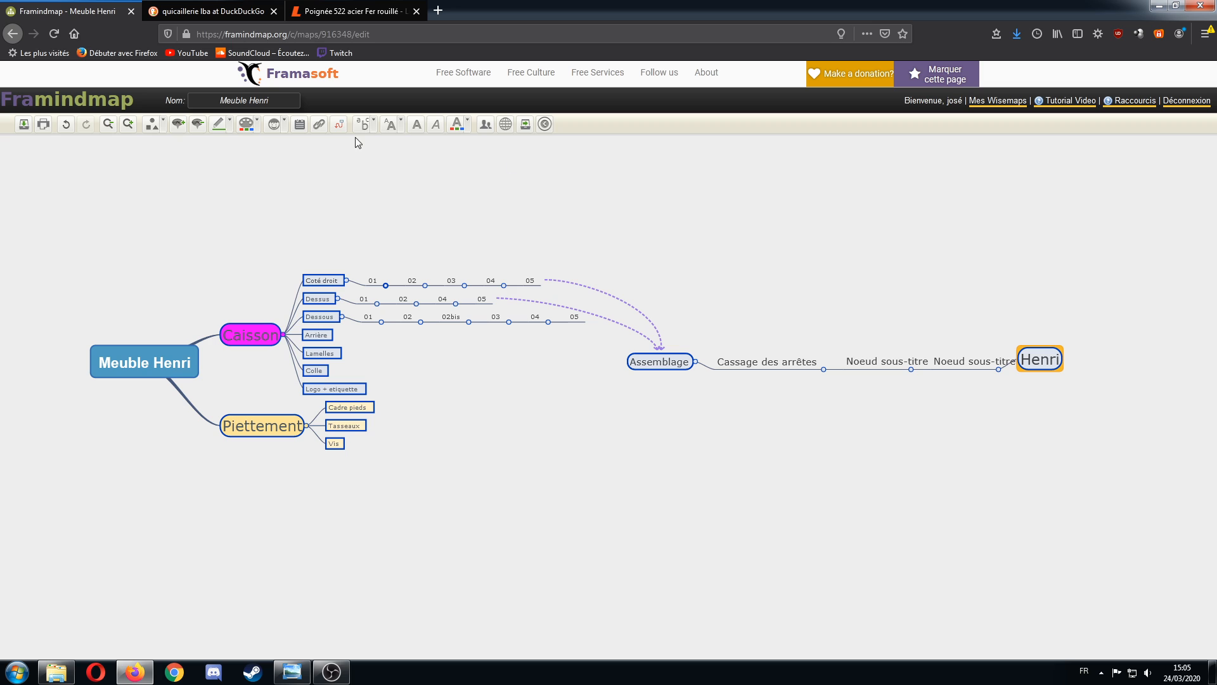
# Step: Save the mind map and return to the list of maps
pyautogui.click(23, 124)
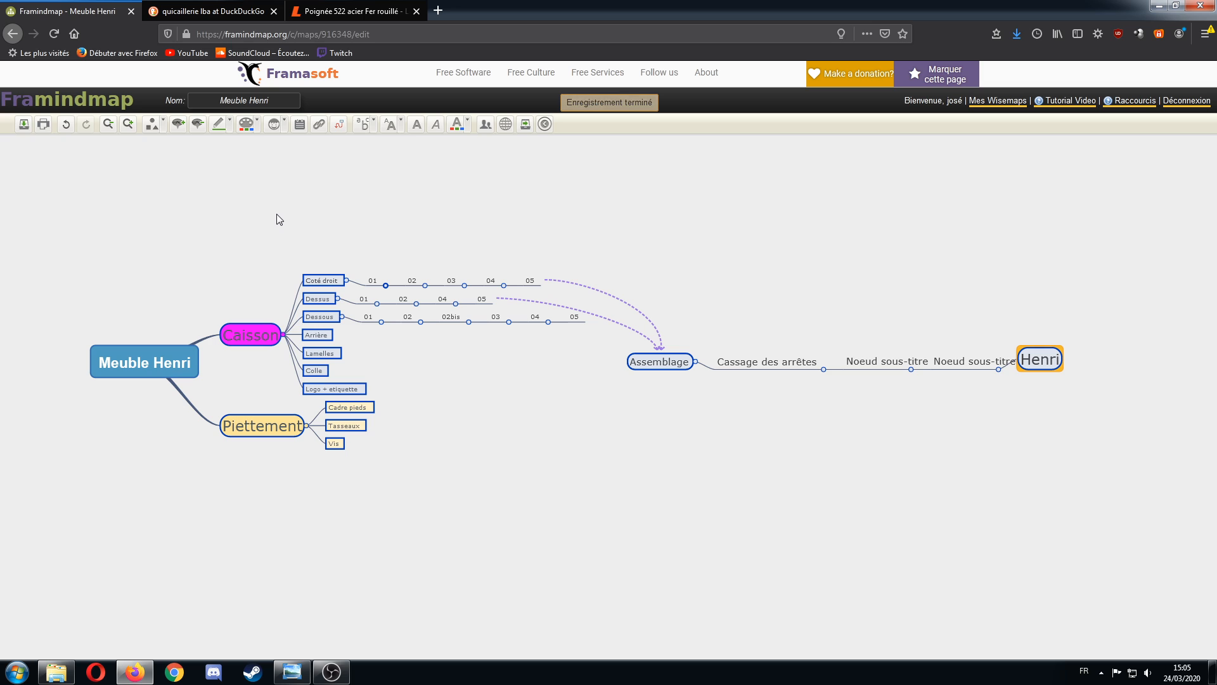
pyautogui.click(997, 101)
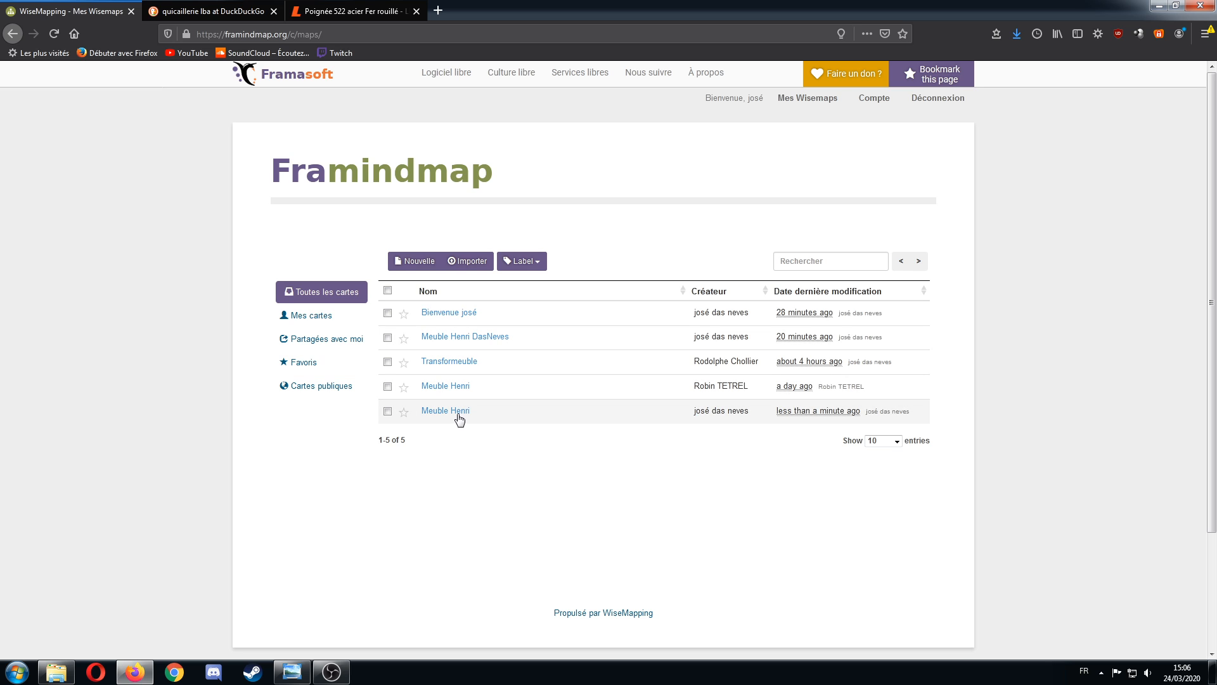
pyautogui.click(387, 313)
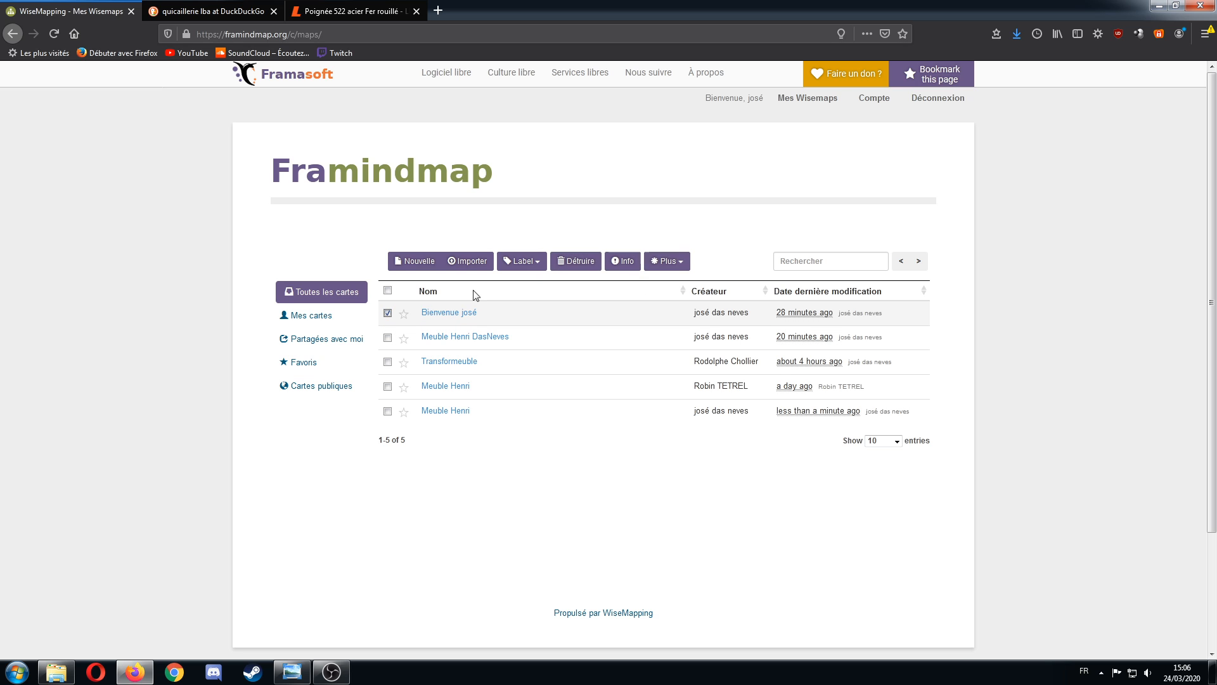
pyautogui.click(678, 265)
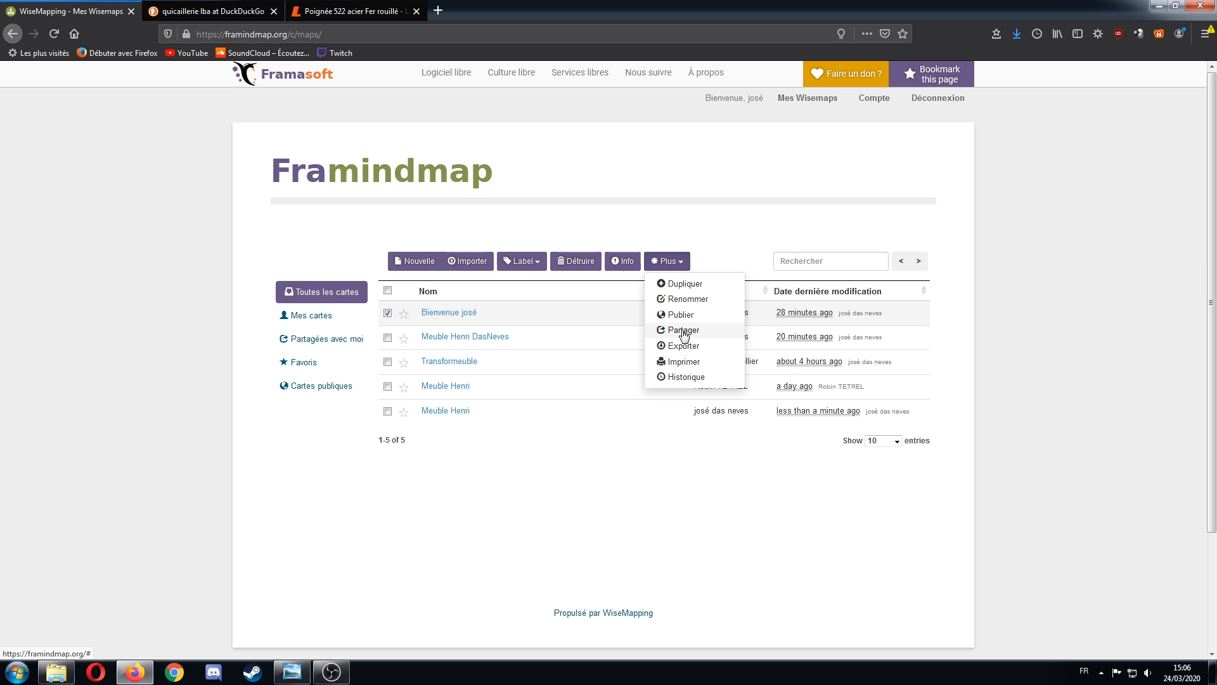
pyautogui.click(686, 298)
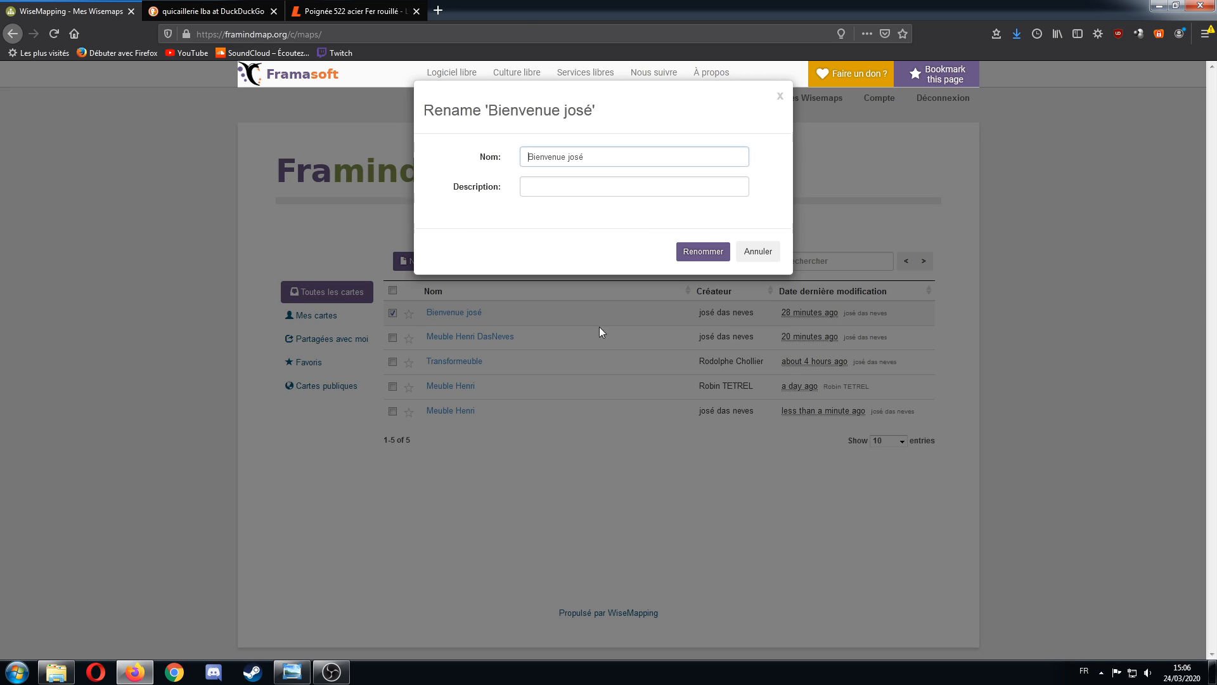
pyautogui.click(757, 254)
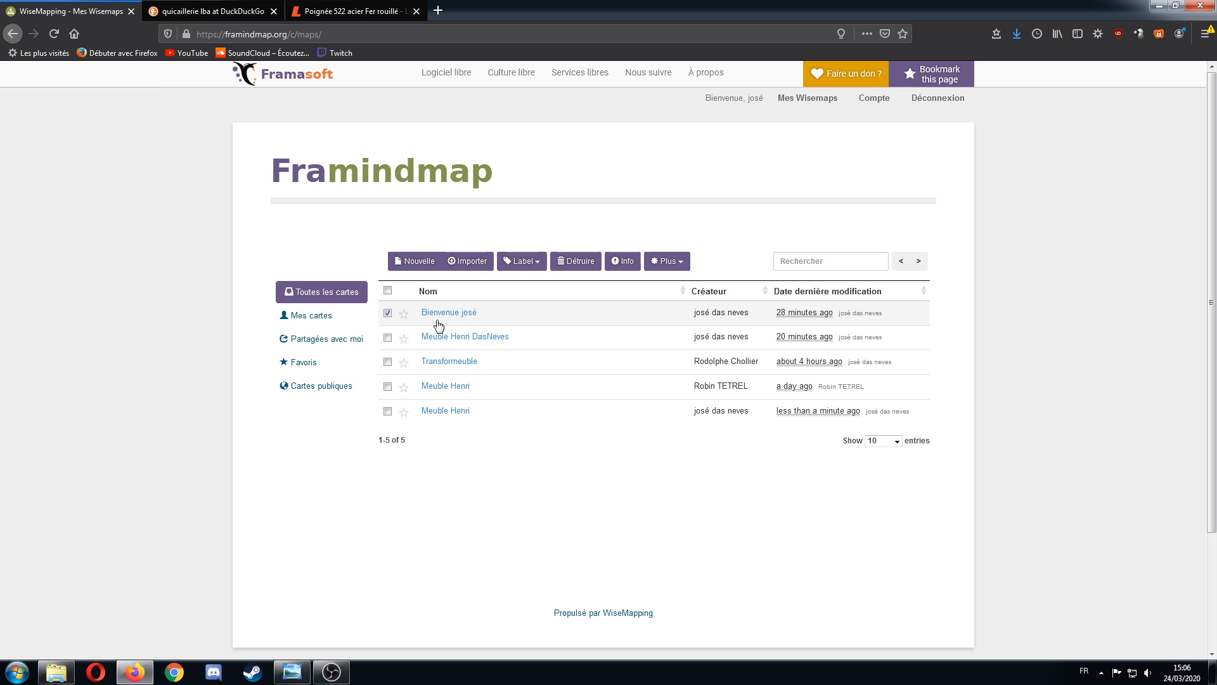
# Step: Reopen the most recently modified Meuble Henri map and examine who has access in its sharing settings
pyautogui.click(443, 415)
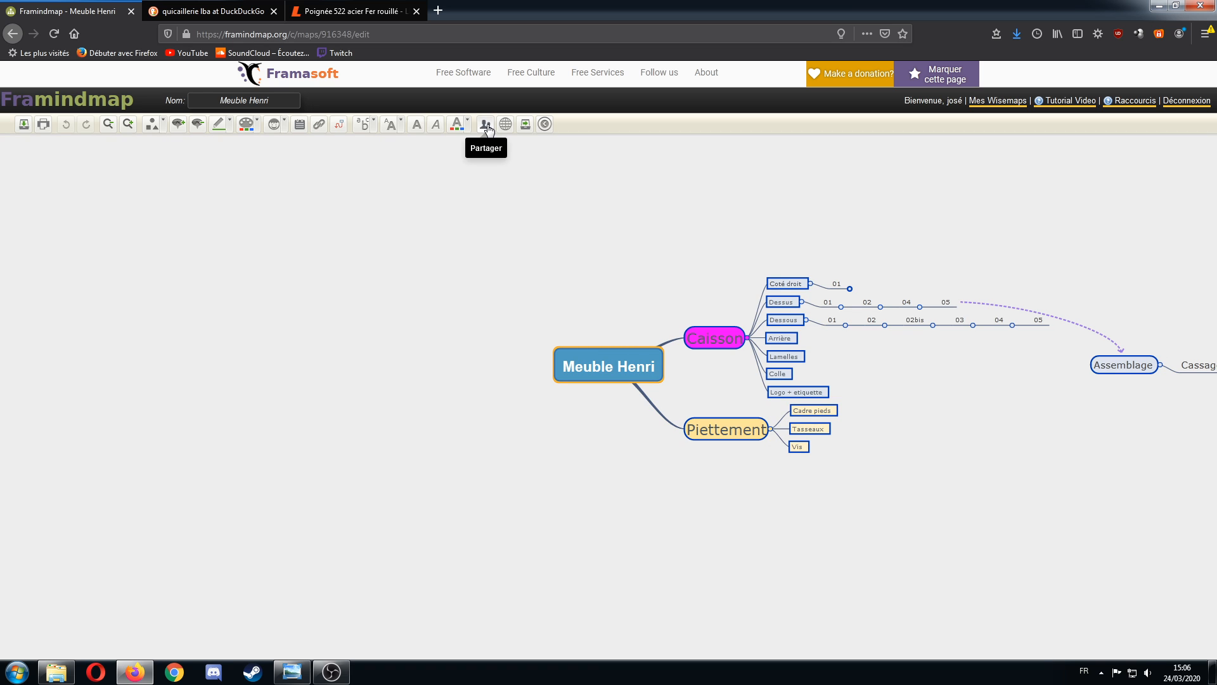
pyautogui.click(486, 125)
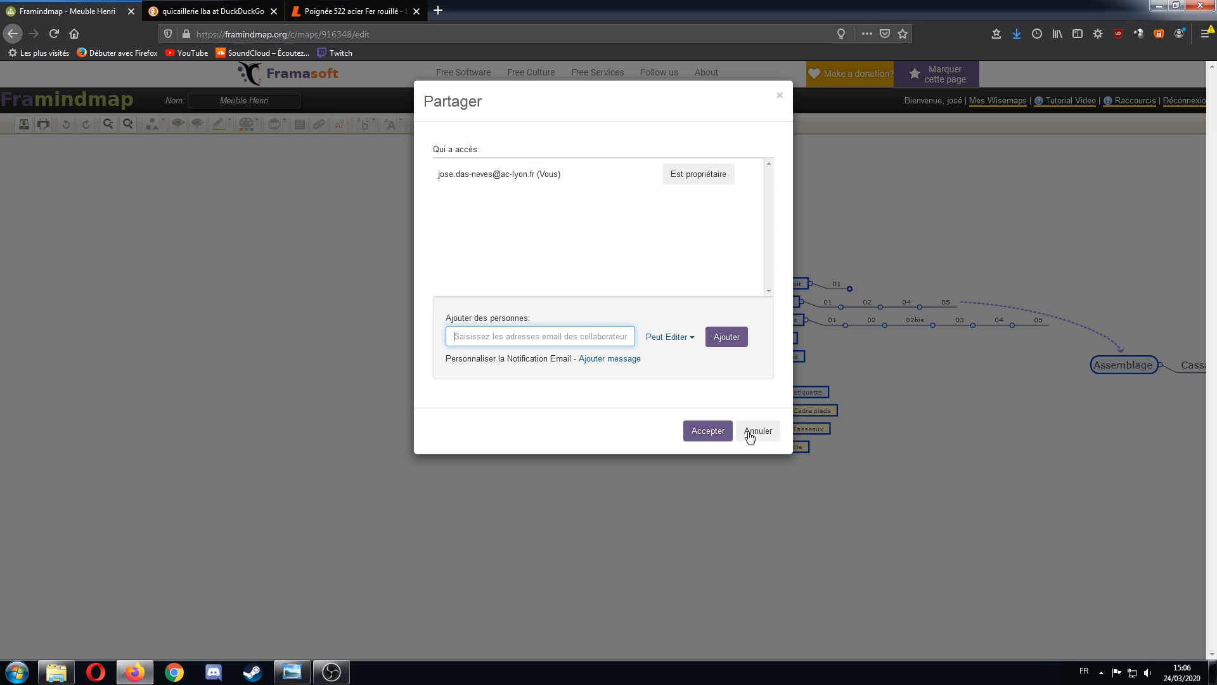
pyautogui.click(716, 437)
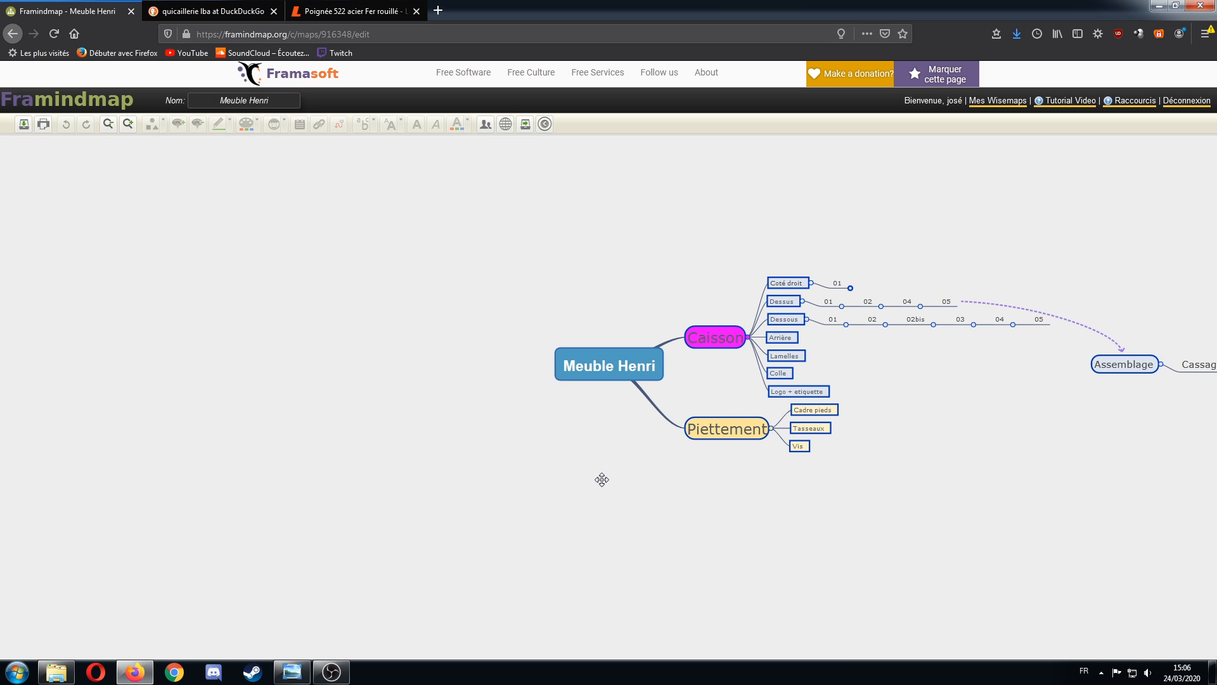
pyautogui.moveTo(600, 478); pyautogui.dragTo(199, 438)
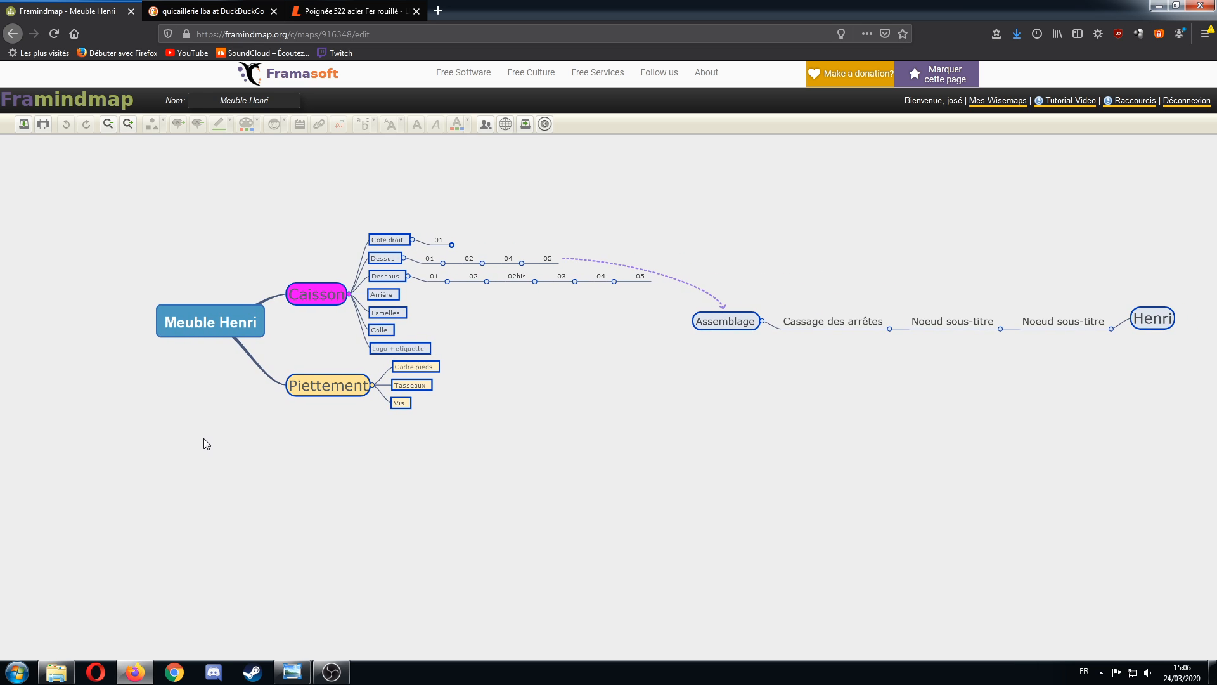